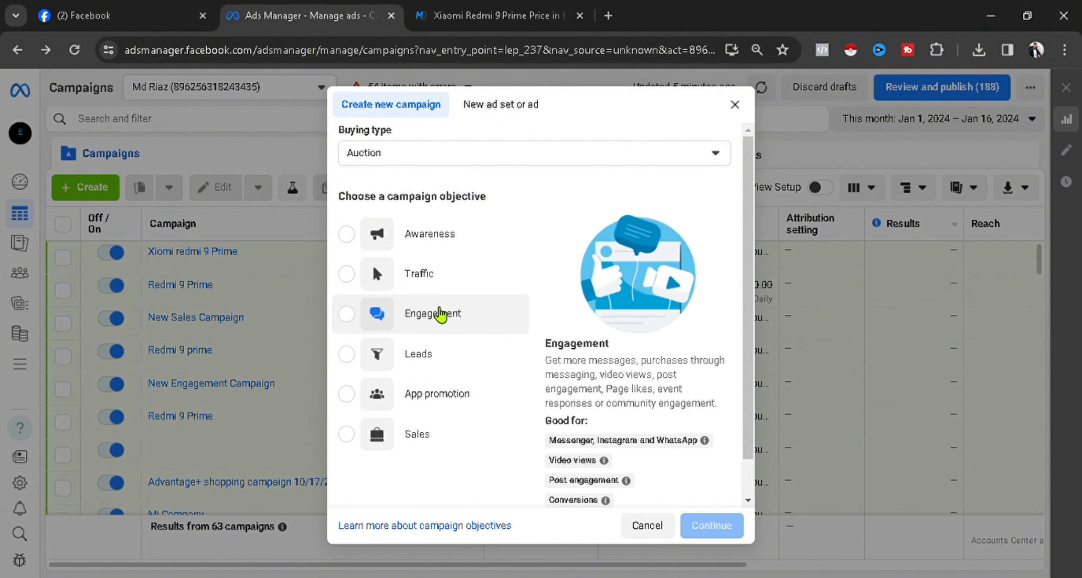
# Create a campaign with the Sales objective using the Manual sales campaign setup.
pyautogui.click(428, 451)
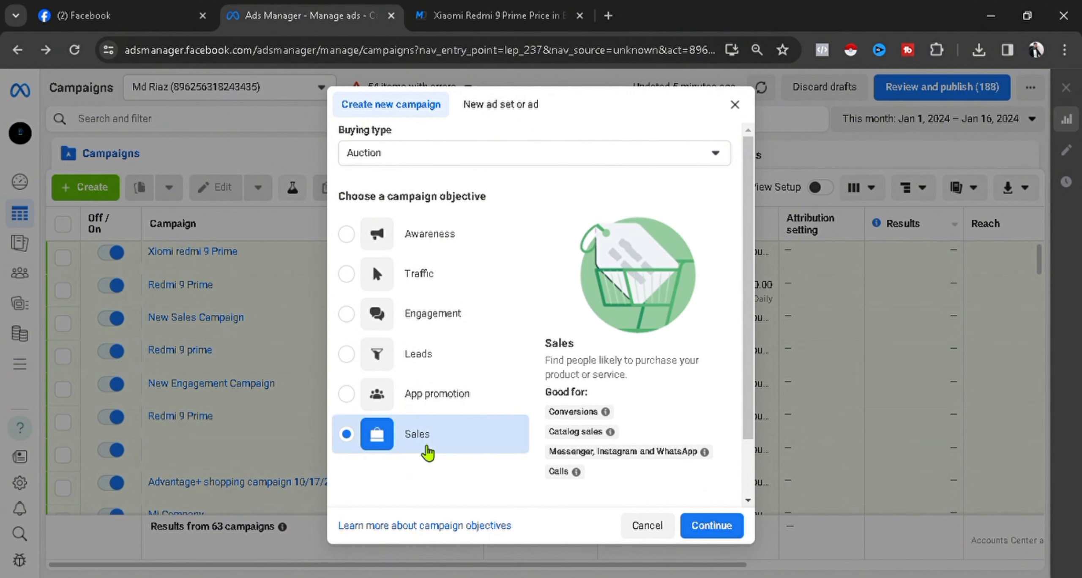
pyautogui.click(715, 526)
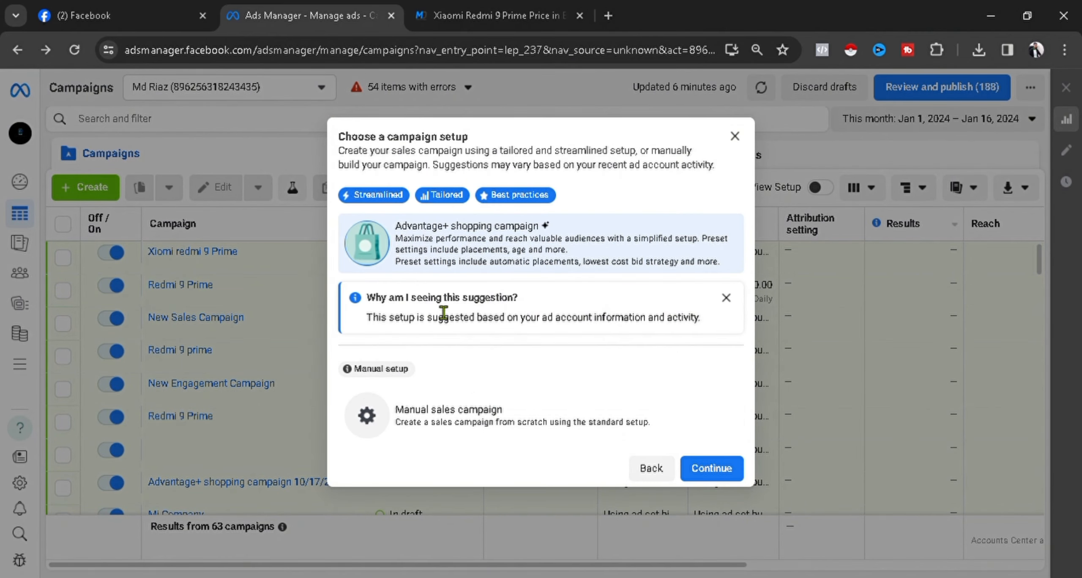
pyautogui.click(441, 406)
pyautogui.click(699, 442)
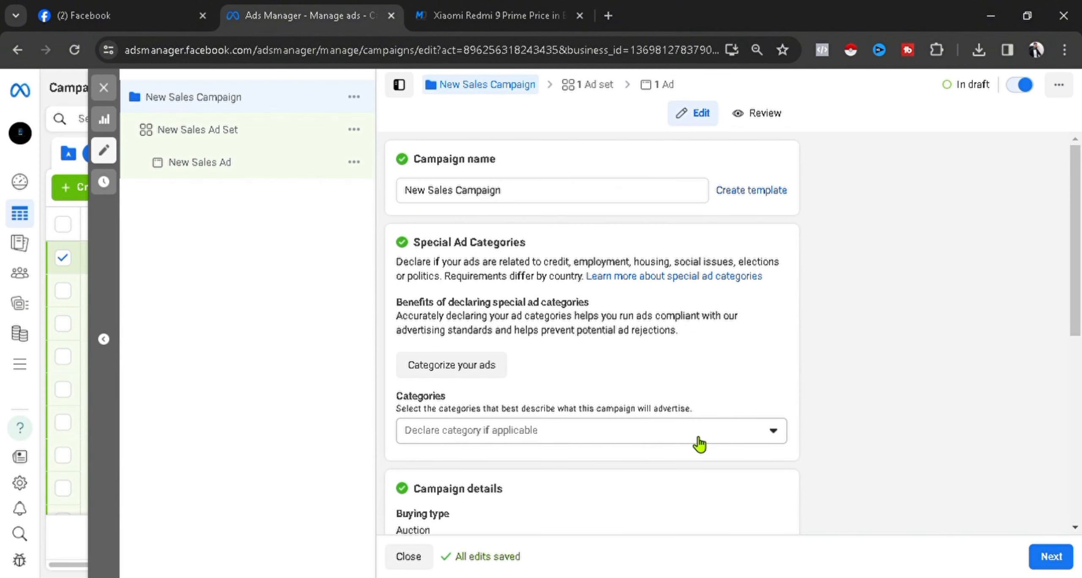
# Rename the campaign as "Xiami Redmi 9 Prime".
pyautogui.tripleClick(528, 205)
pyautogui.press('BackSpace')
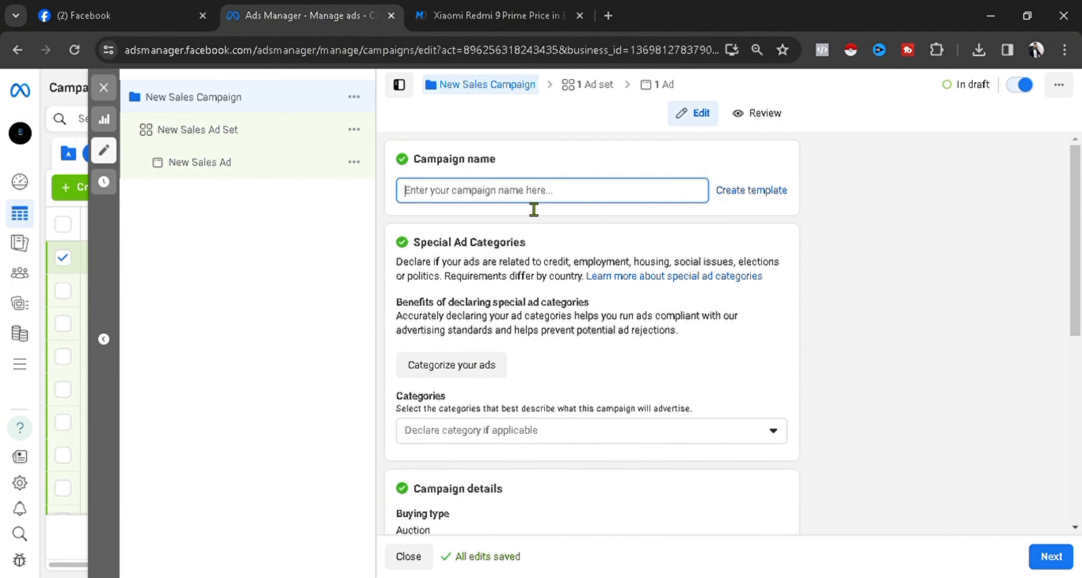
pyautogui.write('Xiami Red')
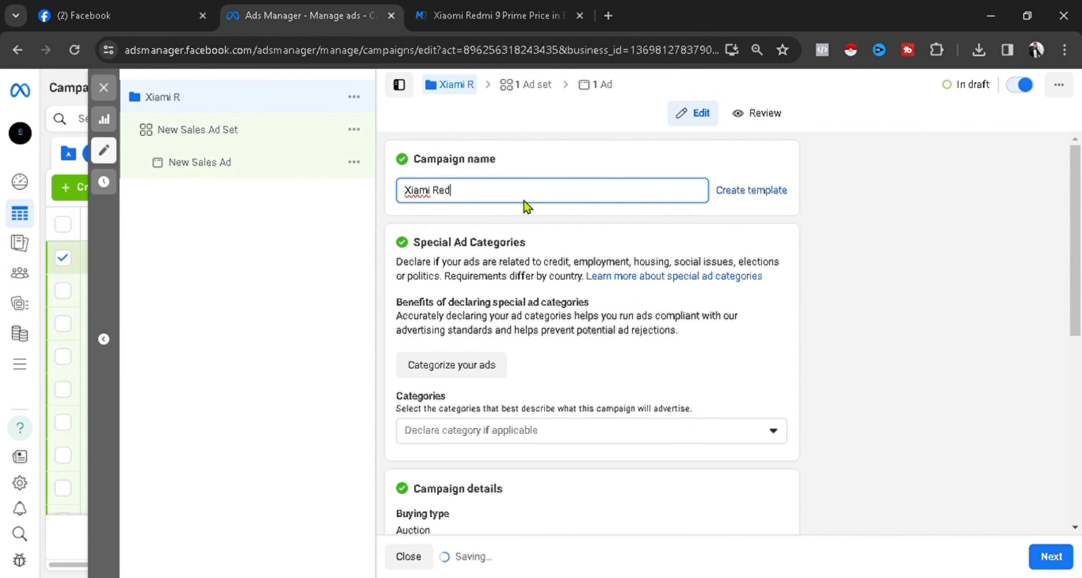
pyautogui.write('mi 9 Prime')
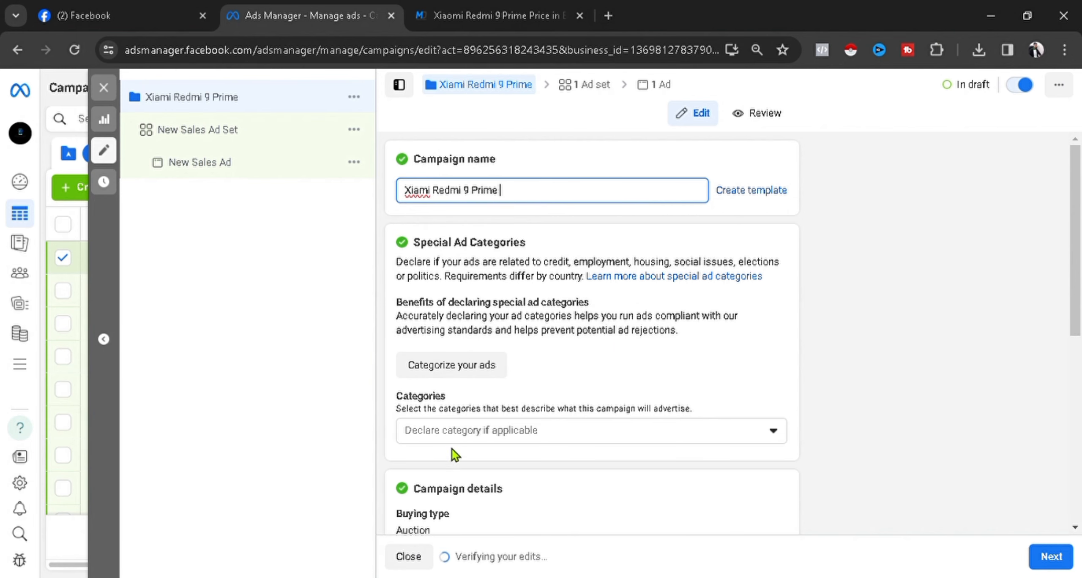
# Examine the special ad category choices and the buying type setting in the campaign details.
pyautogui.scroll(-2, 473, 427)
pyautogui.click(560, 355)
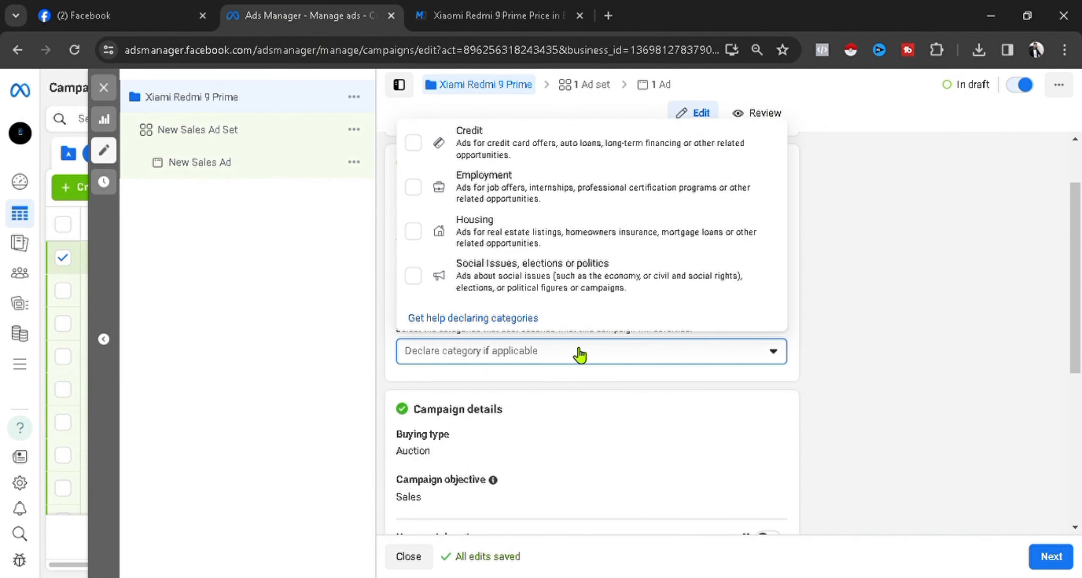
pyautogui.click(571, 385)
pyautogui.scroll(-3, 568, 383)
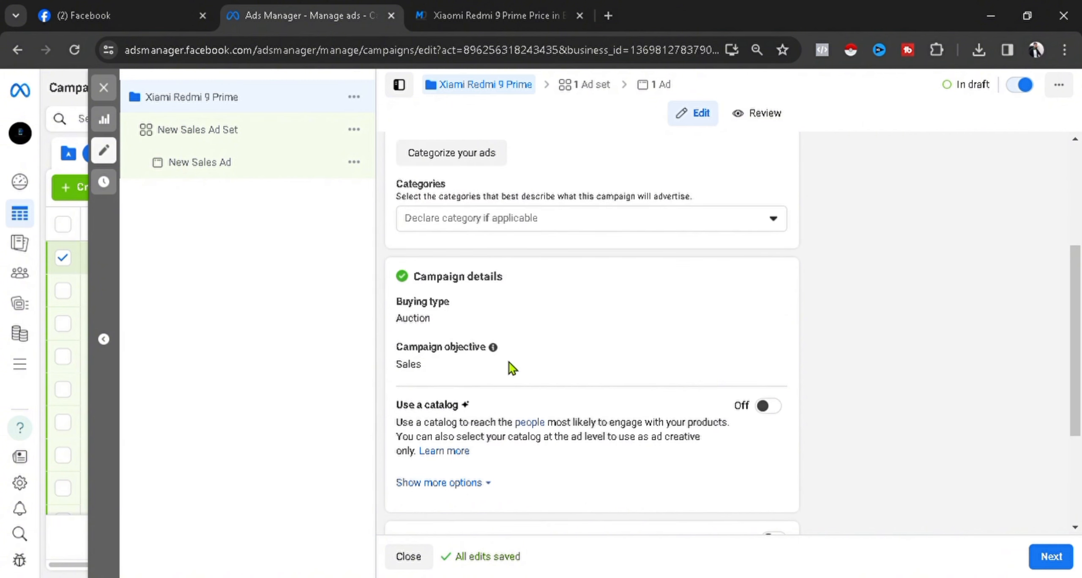
pyautogui.click(766, 303)
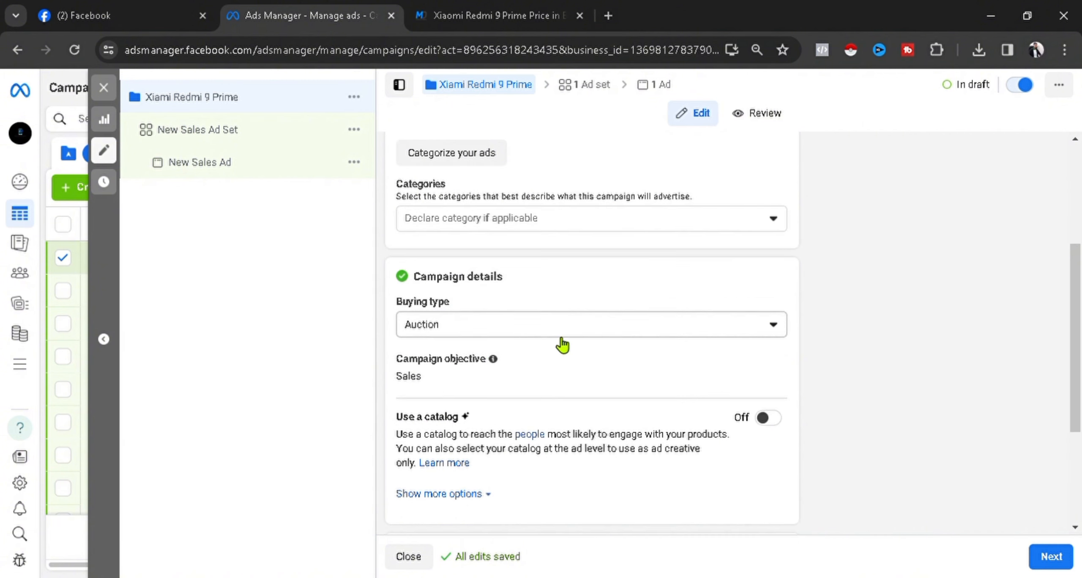
pyautogui.click(490, 336)
pyautogui.click(534, 257)
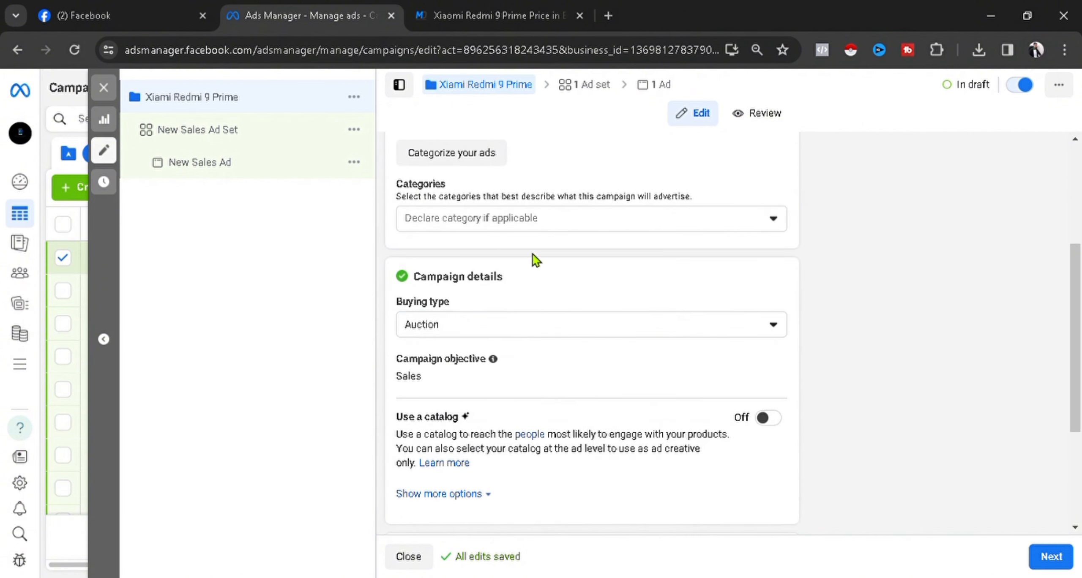
# Turn on Advantage campaign budget and set the daily budget to $10.00.
pyautogui.scroll(-2, 486, 279)
pyautogui.scroll(-2, 555, 292)
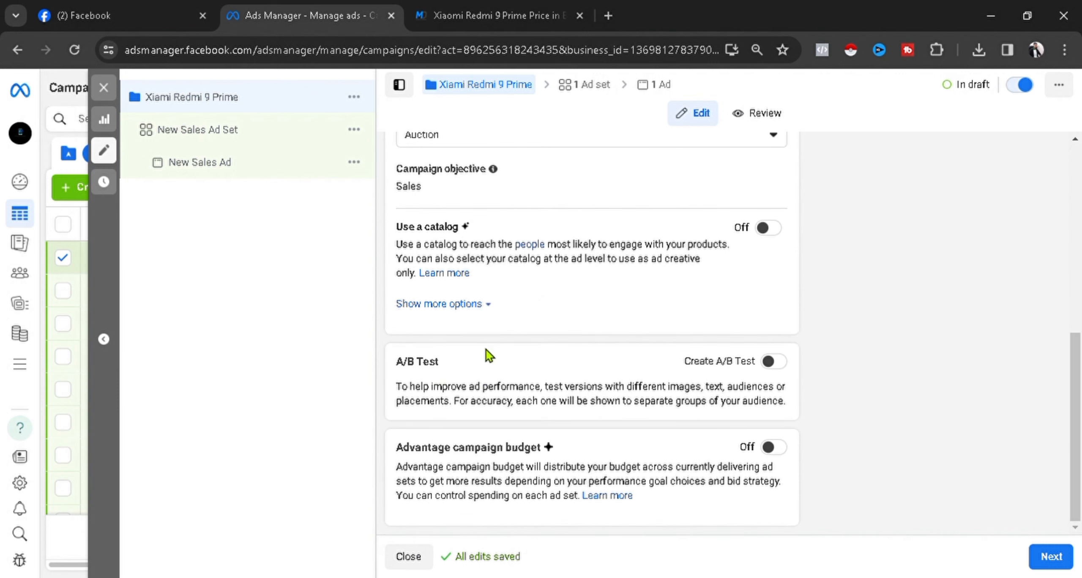
pyautogui.click(772, 448)
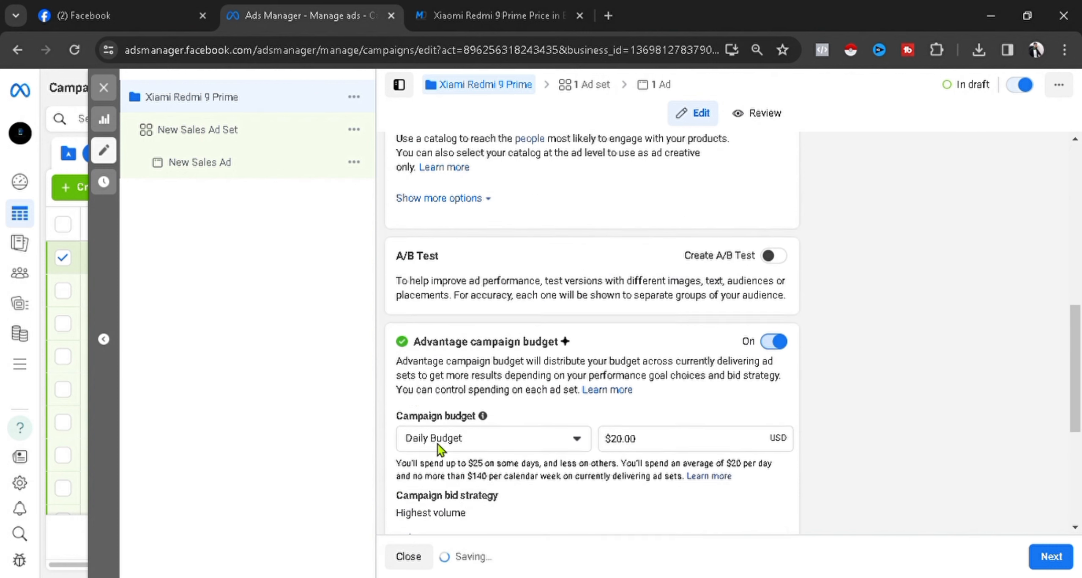
pyautogui.scroll(-5, 438, 445)
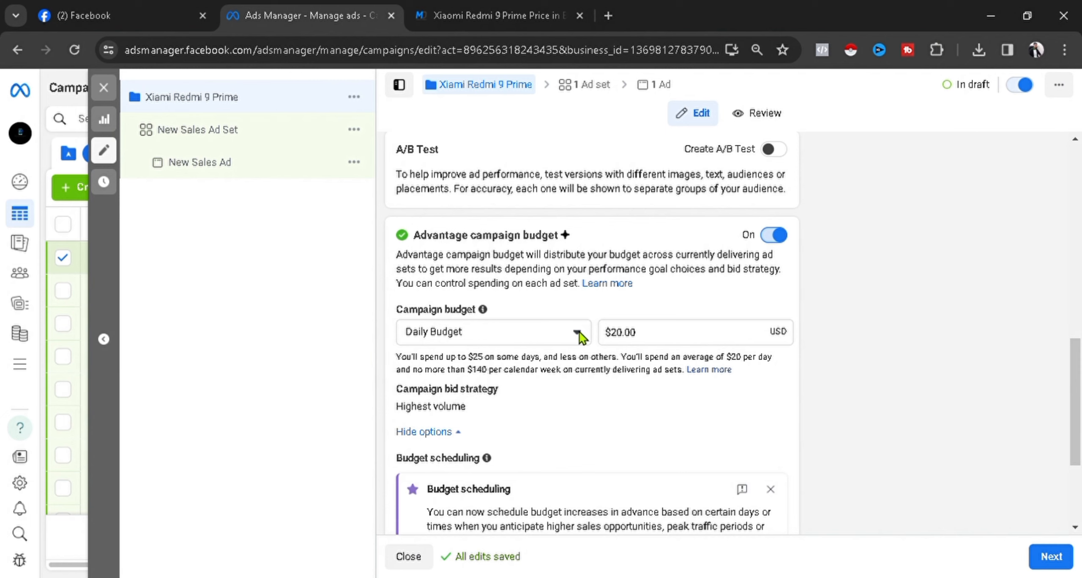
pyautogui.click(632, 344)
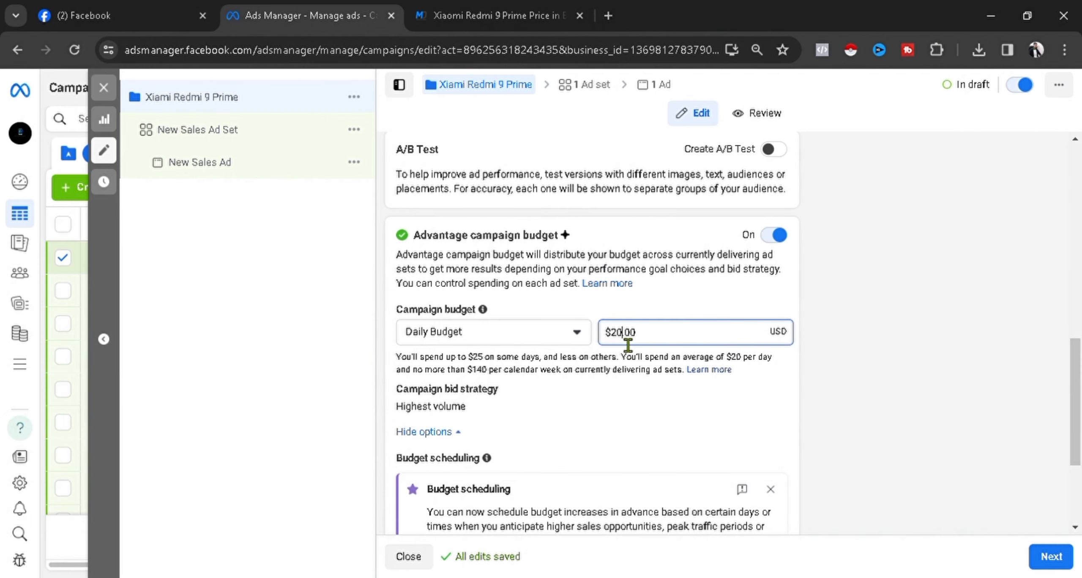
pyautogui.scroll(-4, 501, 352)
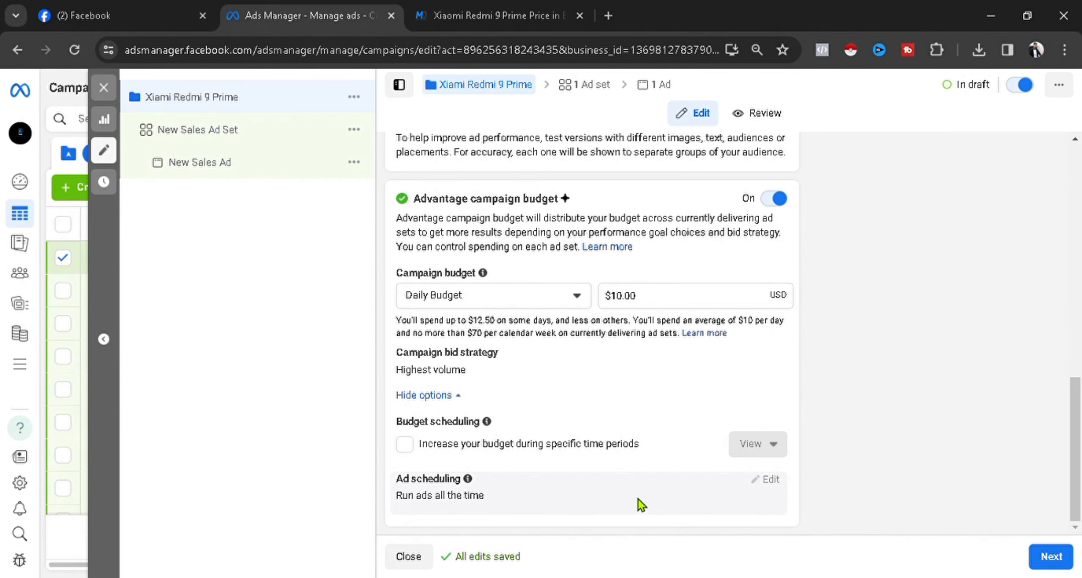
# Continue to the ad set and choose Website as the conversion location.
pyautogui.click(1036, 558)
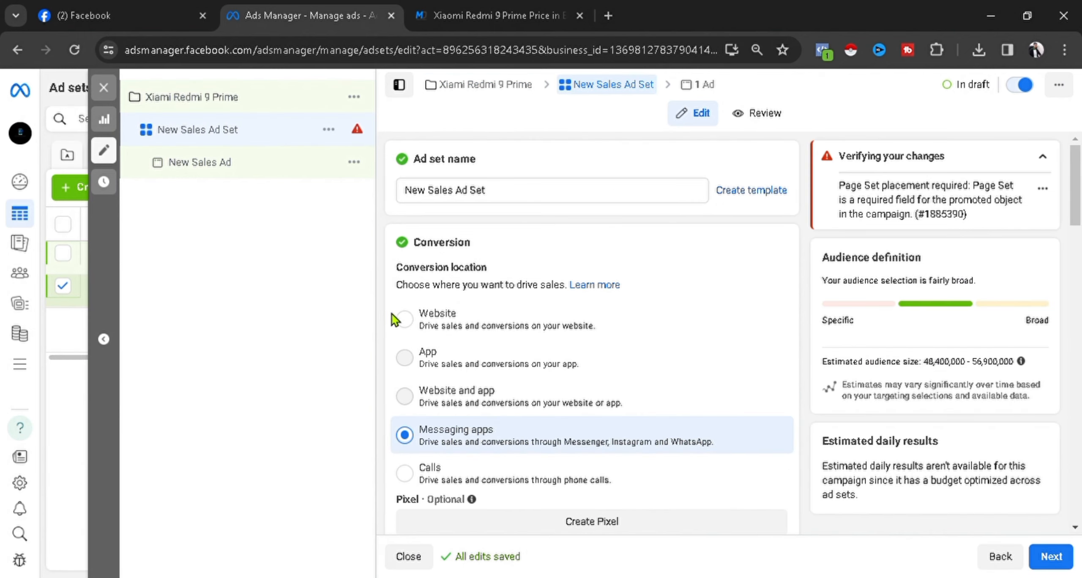
pyautogui.click(416, 328)
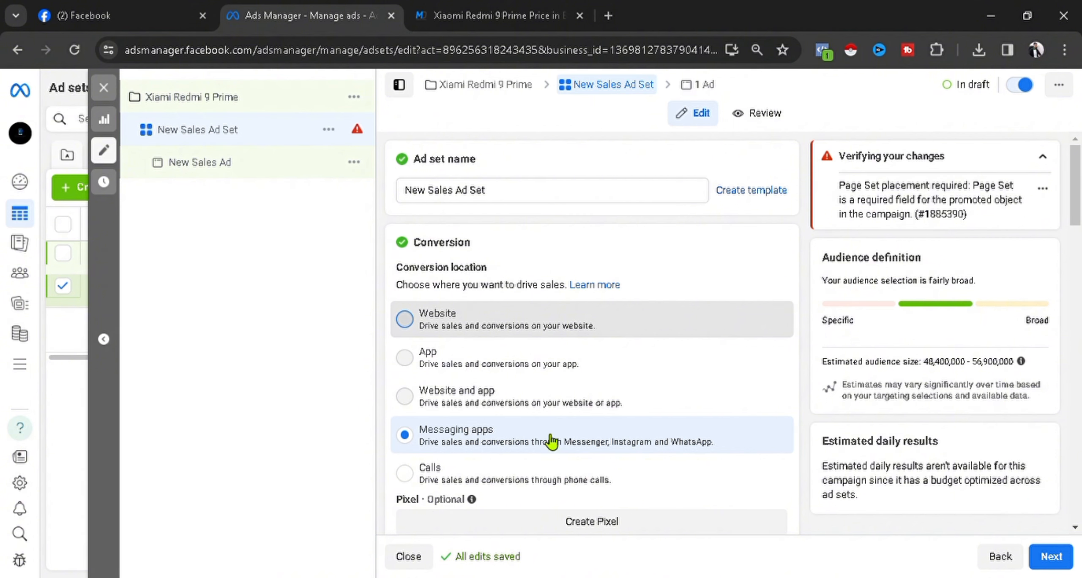
pyautogui.scroll(-2, 466, 356)
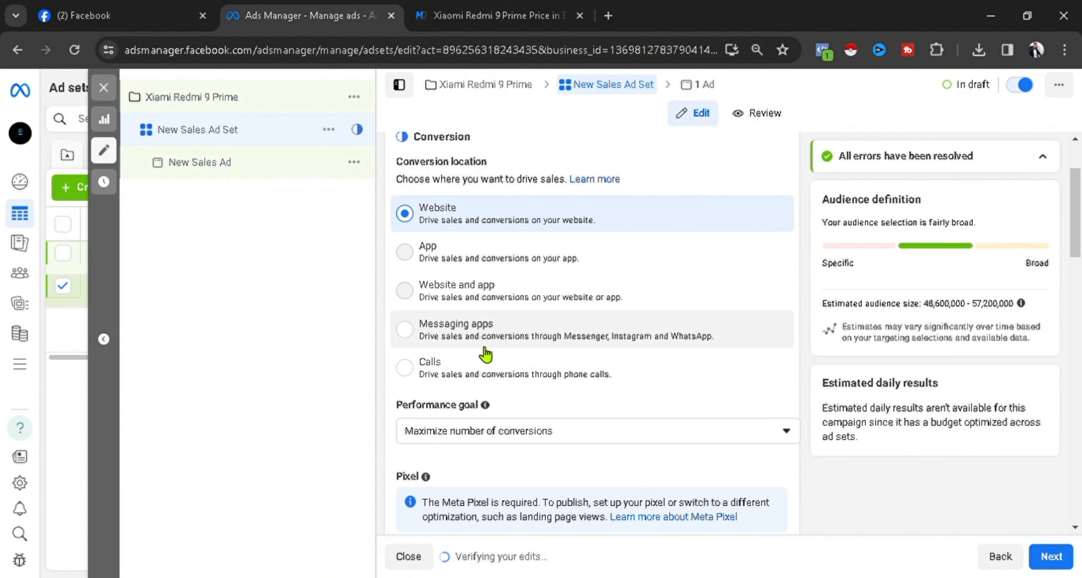
# Set the ad set's start date to Jan 17, 2024 at 12:00 AM.
pyautogui.scroll(-5, 482, 351)
pyautogui.scroll(-6, 480, 349)
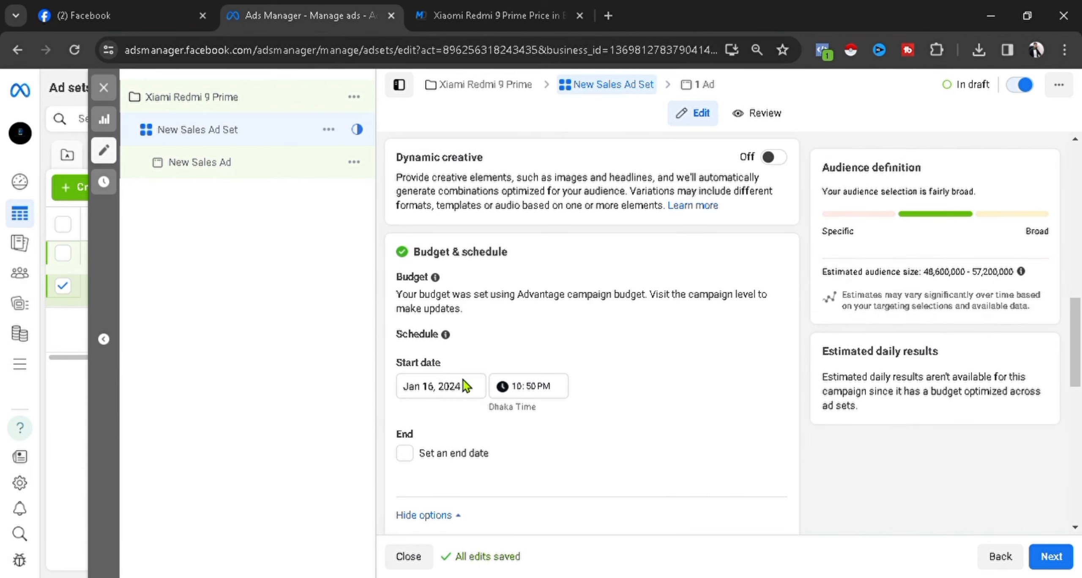
pyautogui.click(440, 392)
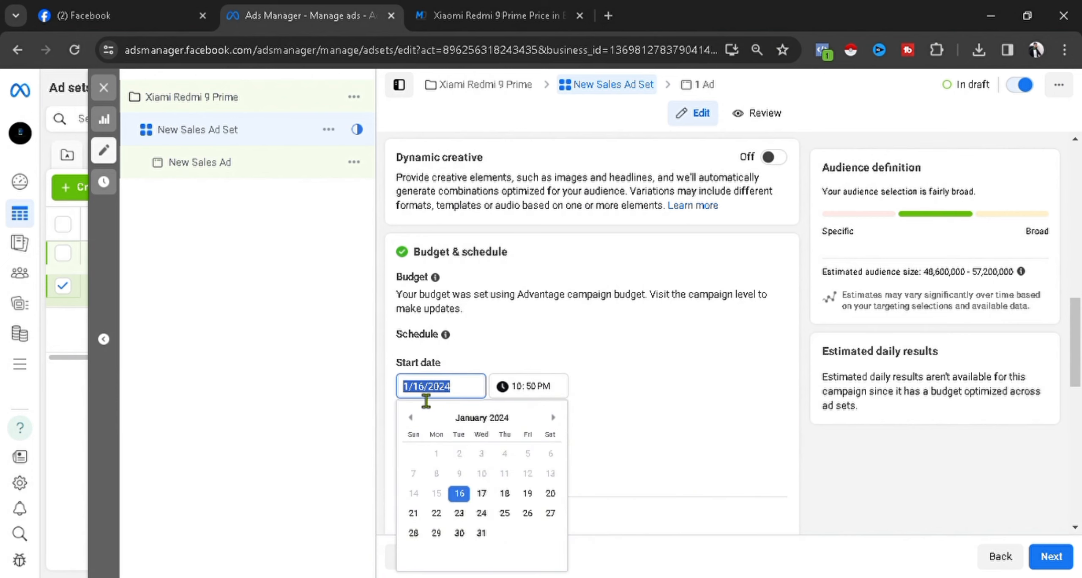
pyautogui.click(485, 494)
pyautogui.click(516, 389)
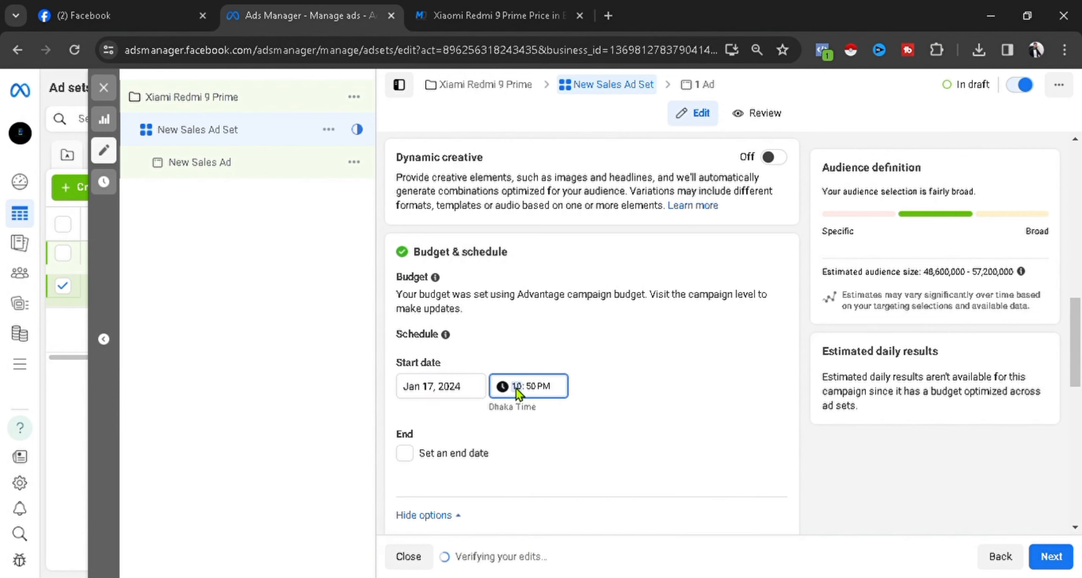
pyautogui.write('12: 00')
pyautogui.click(545, 387)
pyautogui.write('a')
# Enable an end date for the ad set and set it to January 20, 2024.
pyautogui.scroll(-3, 465, 368)
pyautogui.click(410, 348)
pyautogui.click(442, 387)
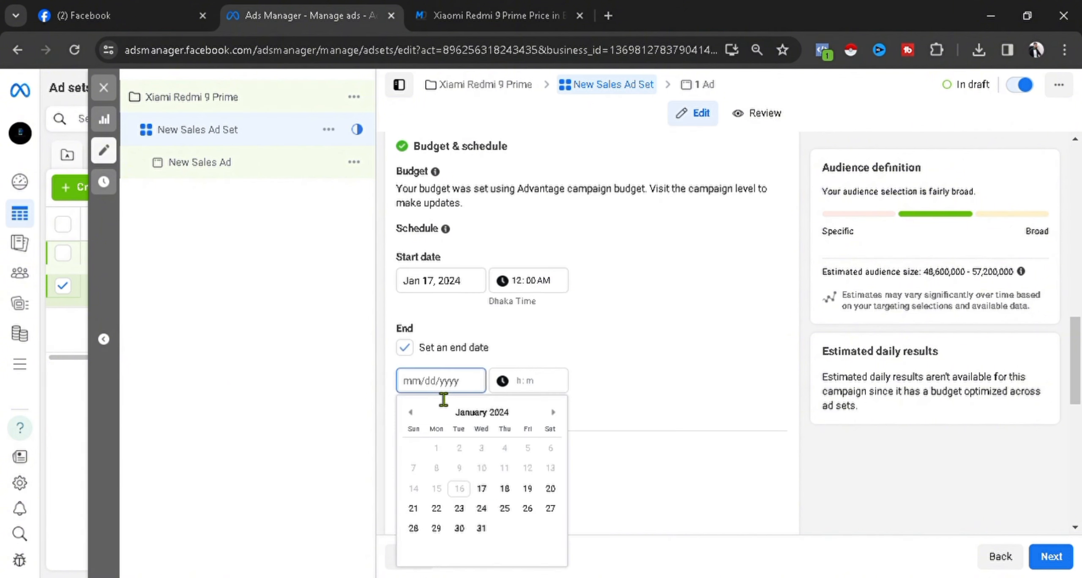
pyautogui.click(550, 490)
pyautogui.scroll(-3, 475, 449)
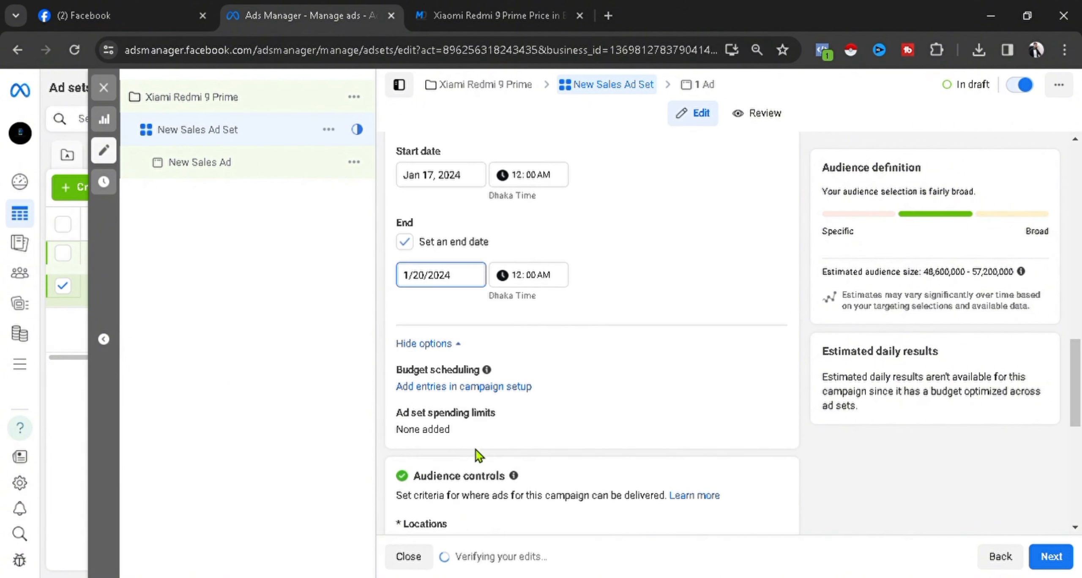
# Open the audience locations for editing and include the city of Dhaka, Dhaka Division, Bangladesh.
pyautogui.scroll(-5, 482, 423)
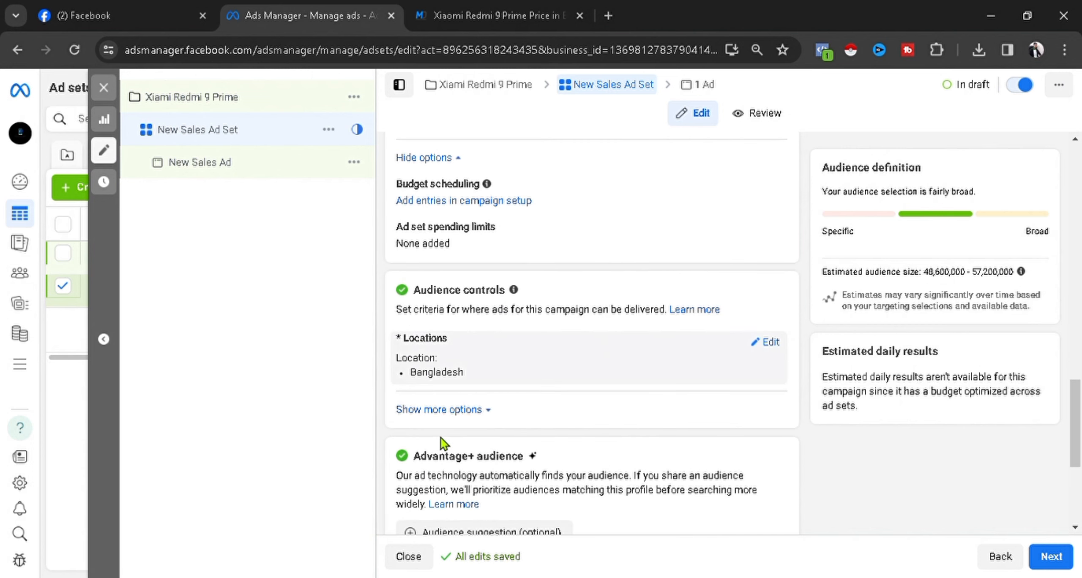
pyautogui.click(766, 345)
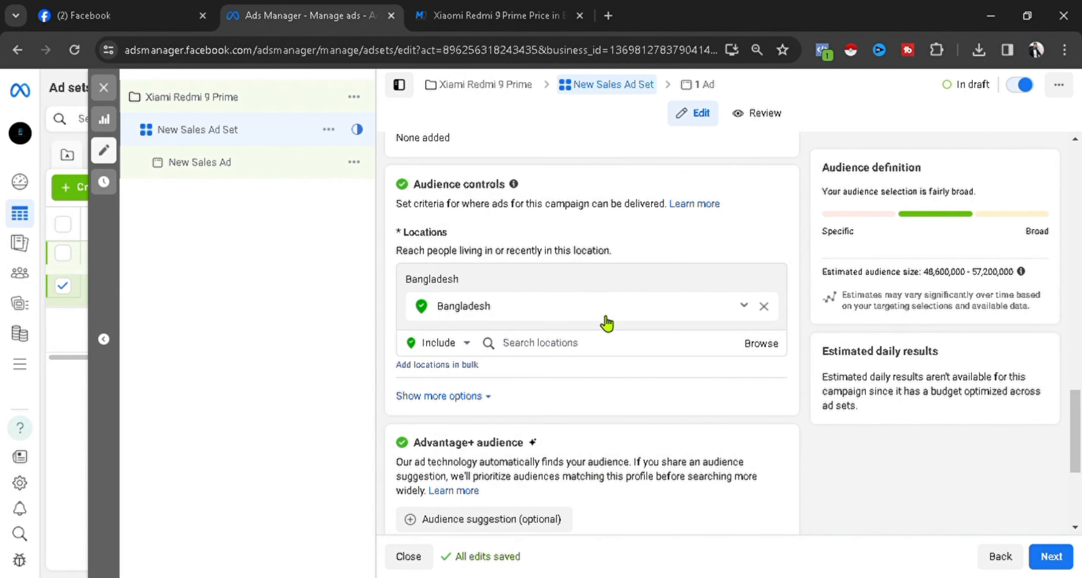
pyautogui.click(530, 355)
pyautogui.write('dhaka')
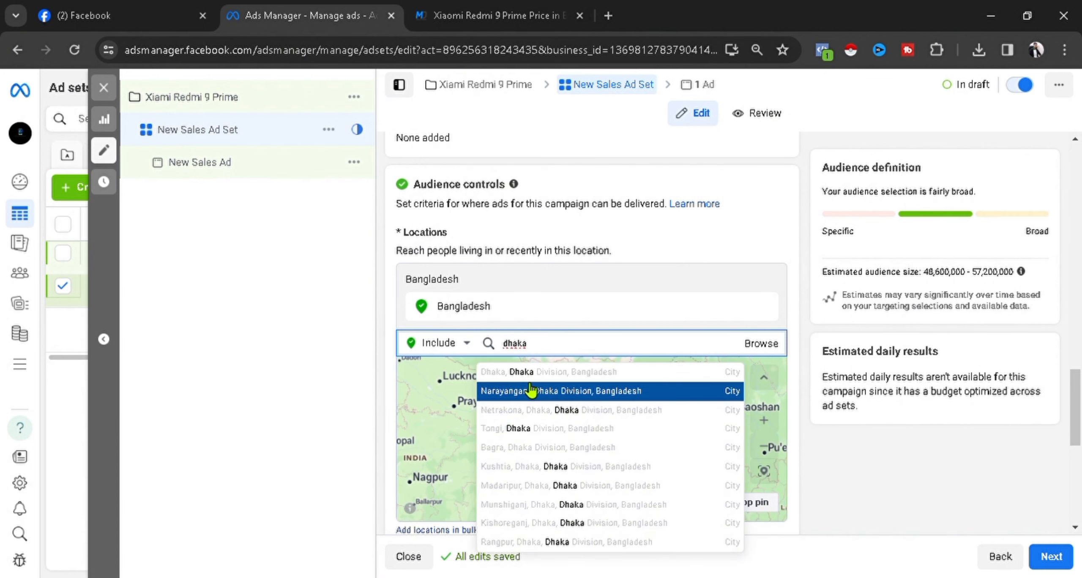
pyautogui.click(539, 380)
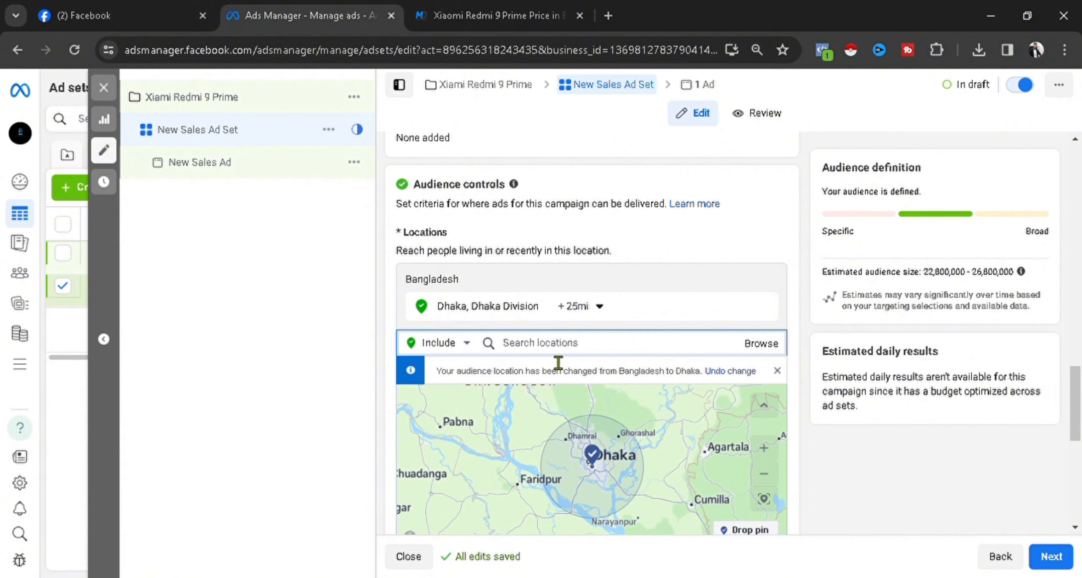
# Include Malibag Road, Dhaka as the audience location and set its radius to 21 mi.
pyautogui.write('malibag')
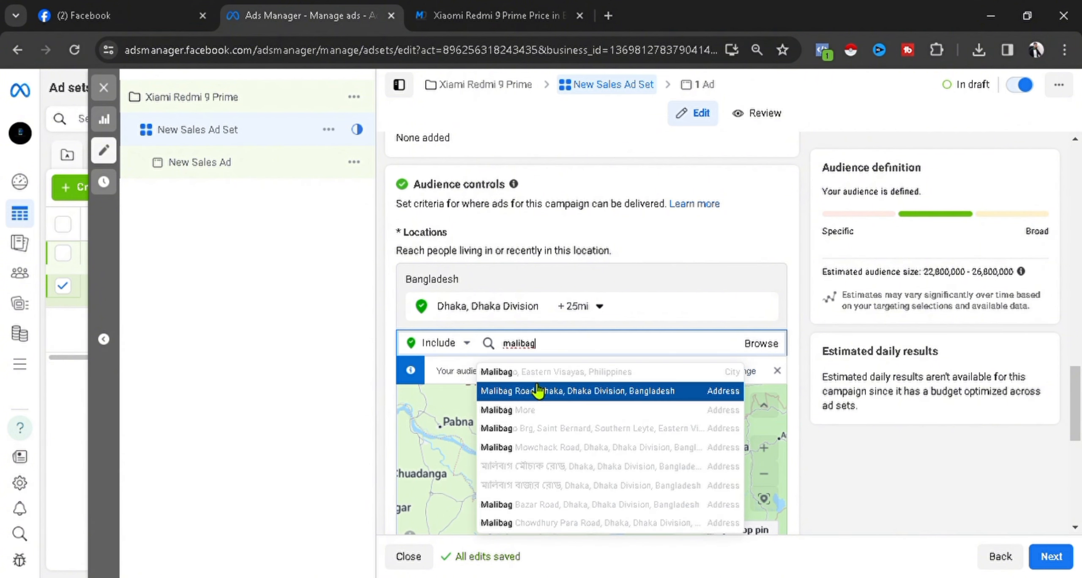
pyautogui.click(514, 393)
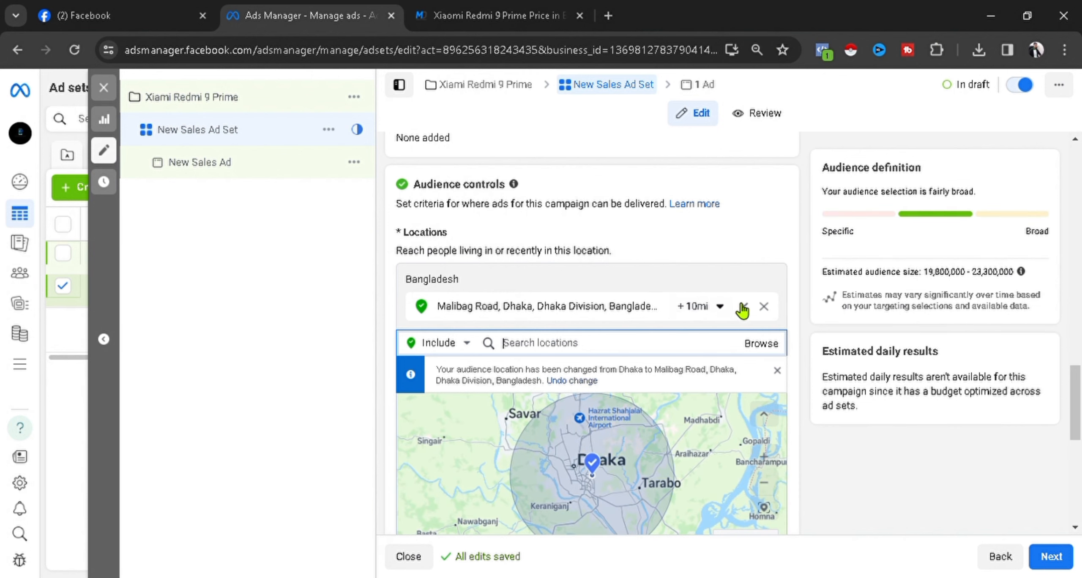
pyautogui.click(717, 315)
pyautogui.moveTo(700, 355); pyautogui.dragTo(708, 355)
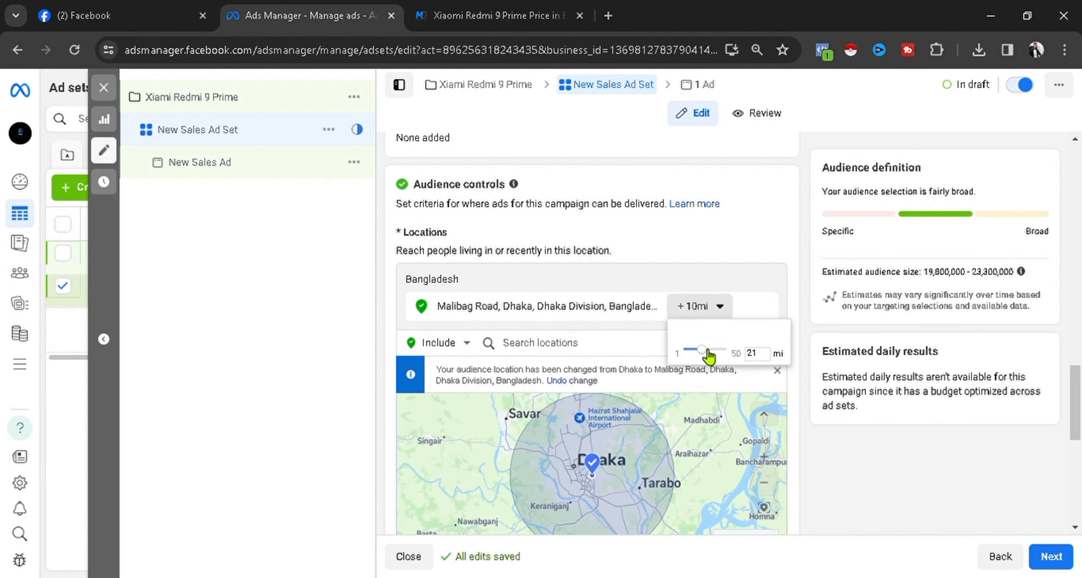
# Expand the optional audience suggestion in the ad set's Advantage+ audience section.
pyautogui.scroll(-3, 704, 325)
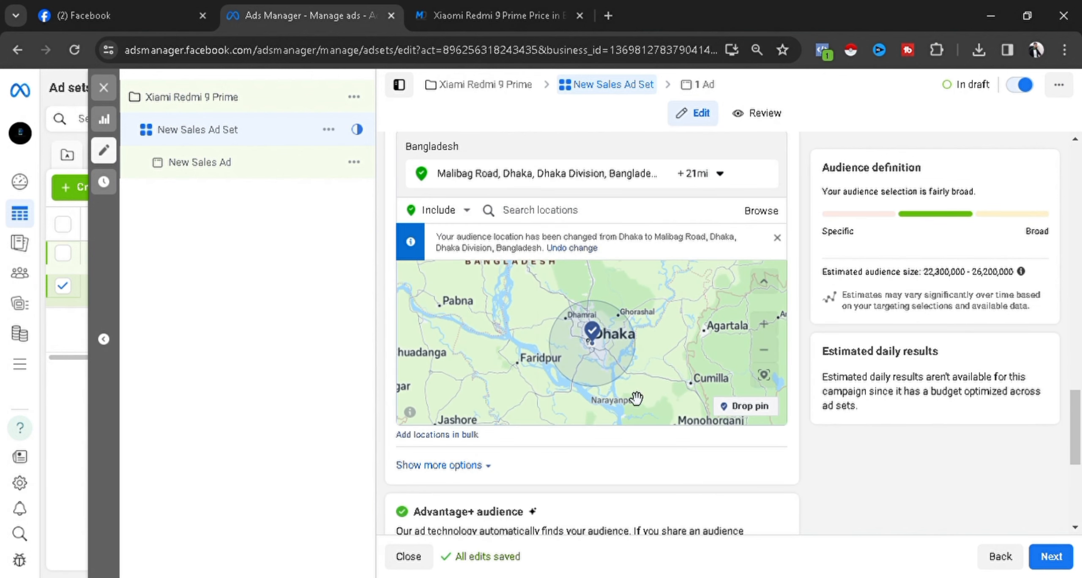
pyautogui.scroll(-3, 484, 468)
pyautogui.scroll(-3, 504, 388)
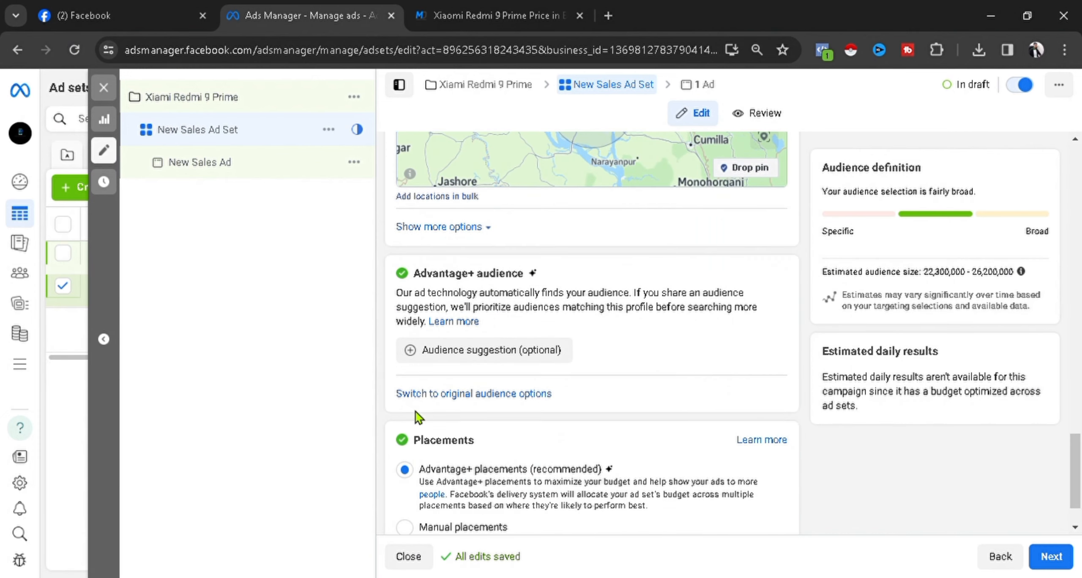
pyautogui.moveTo(500, 330)
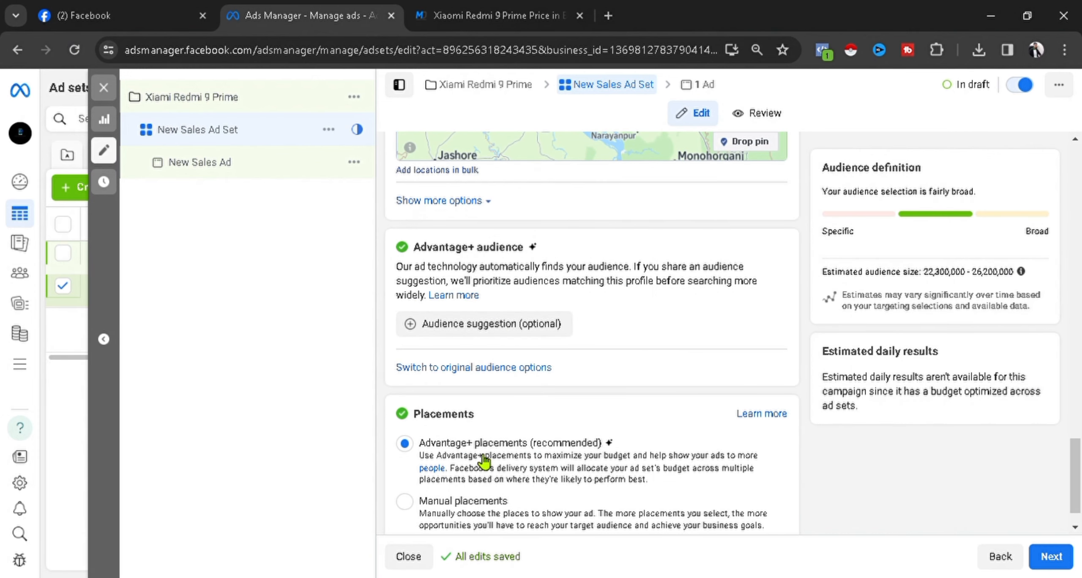
pyautogui.click(504, 323)
pyautogui.scroll(-3, 460, 338)
pyautogui.scroll(2, 459, 309)
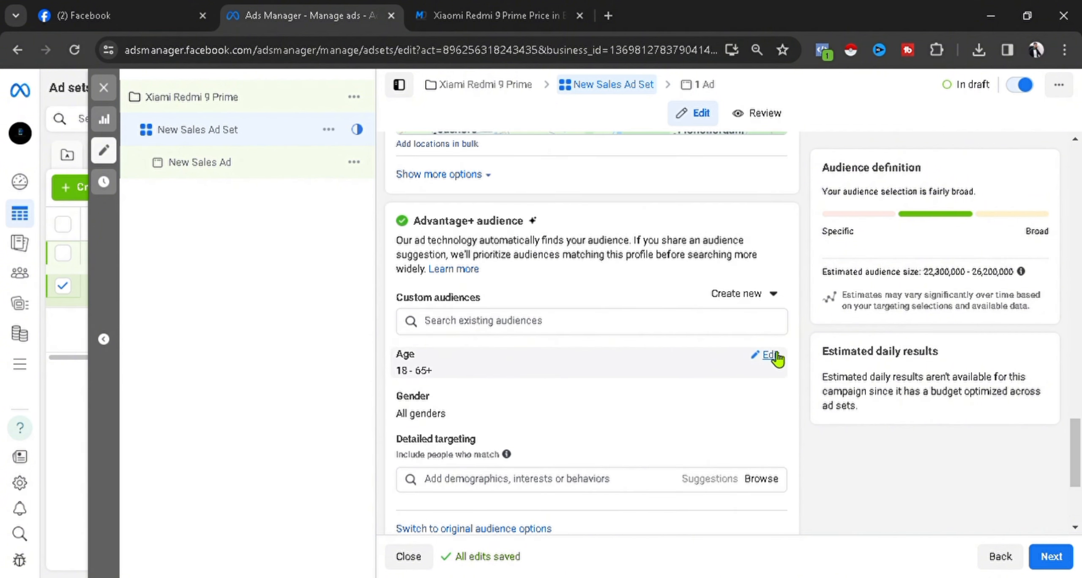
# Set the suggested audience's maximum age to 50, keeping 18 as the minimum.
pyautogui.click(770, 356)
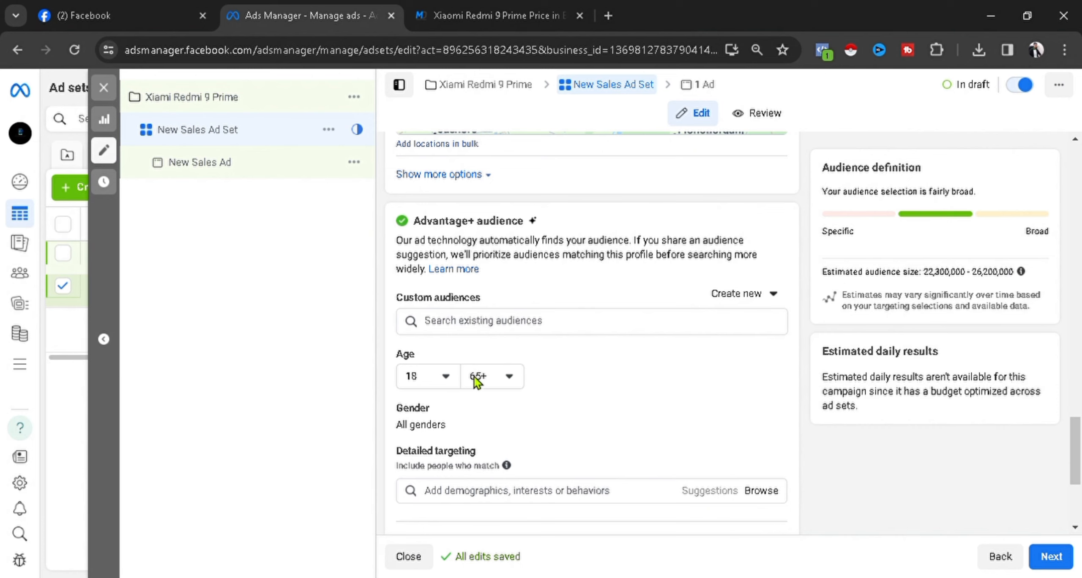
pyautogui.click(510, 377)
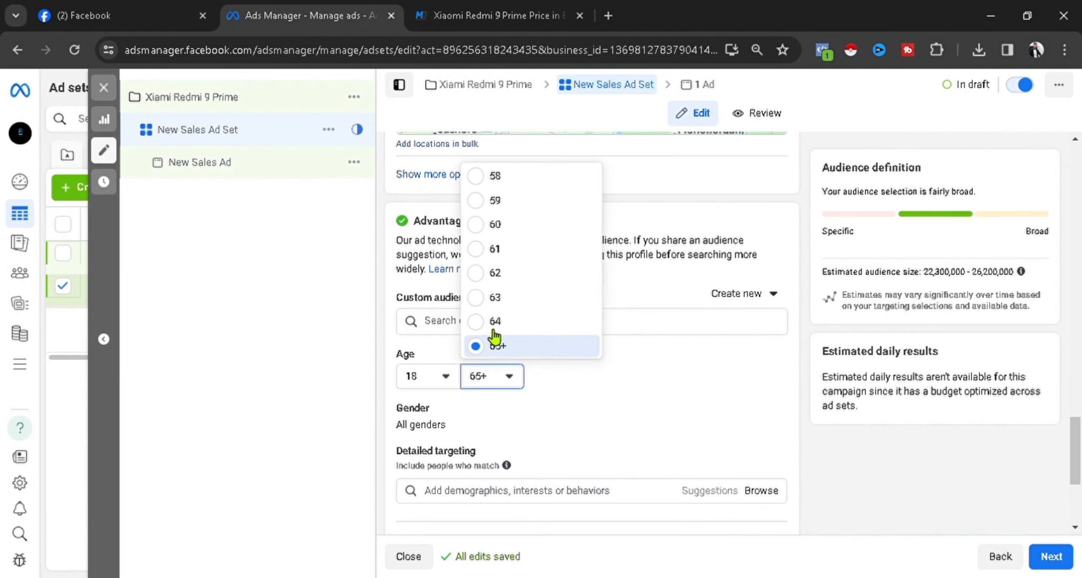
pyautogui.scroll(3, 504, 258)
pyautogui.scroll(3, 495, 275)
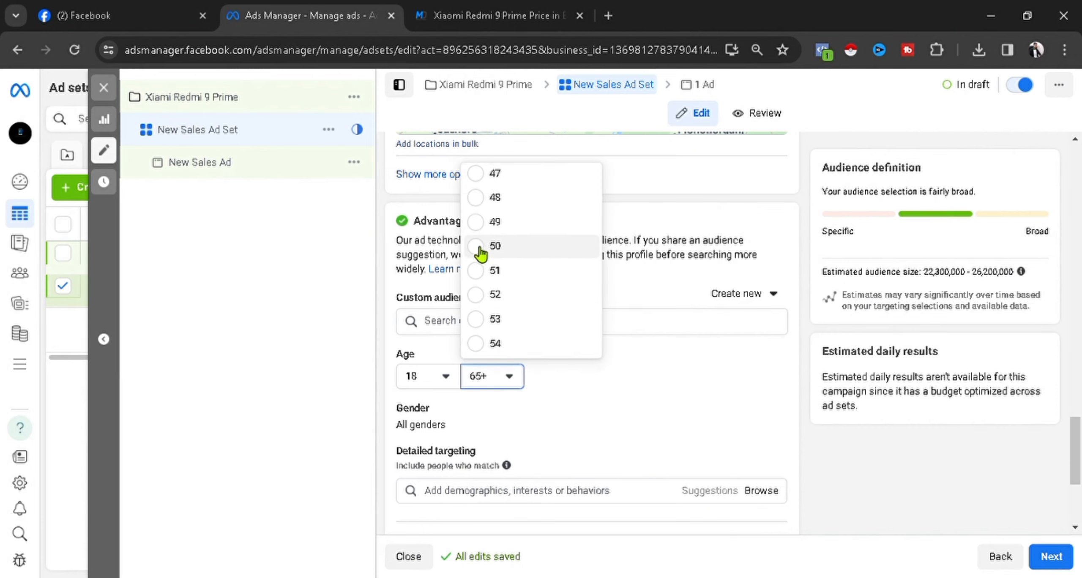
pyautogui.scroll(-1, 436, 402)
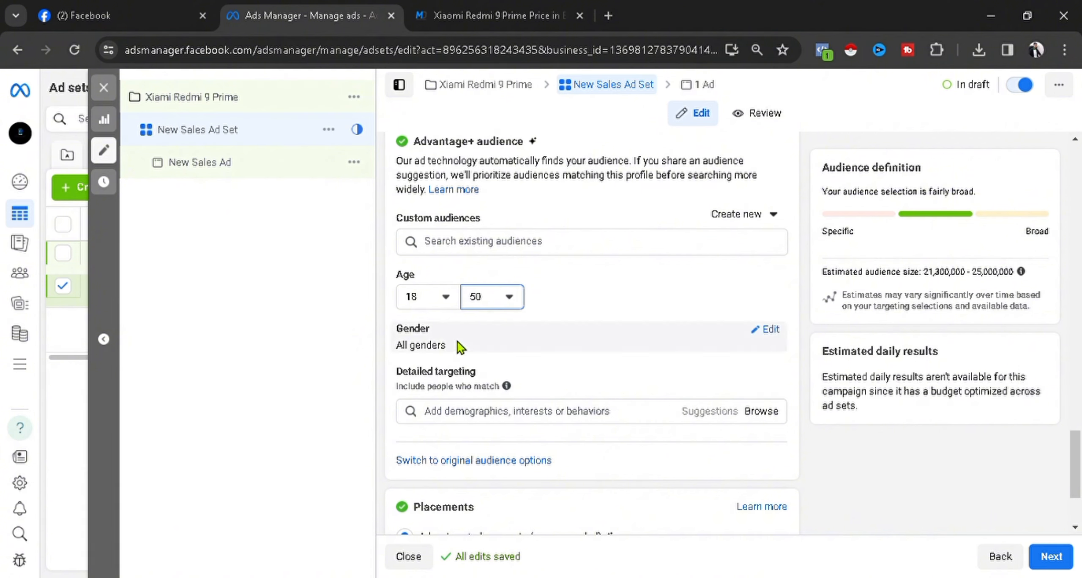
# Show the additional placement options, keep Advantage+ placements selected and continue to the ad's settings.
pyautogui.scroll(-3, 455, 355)
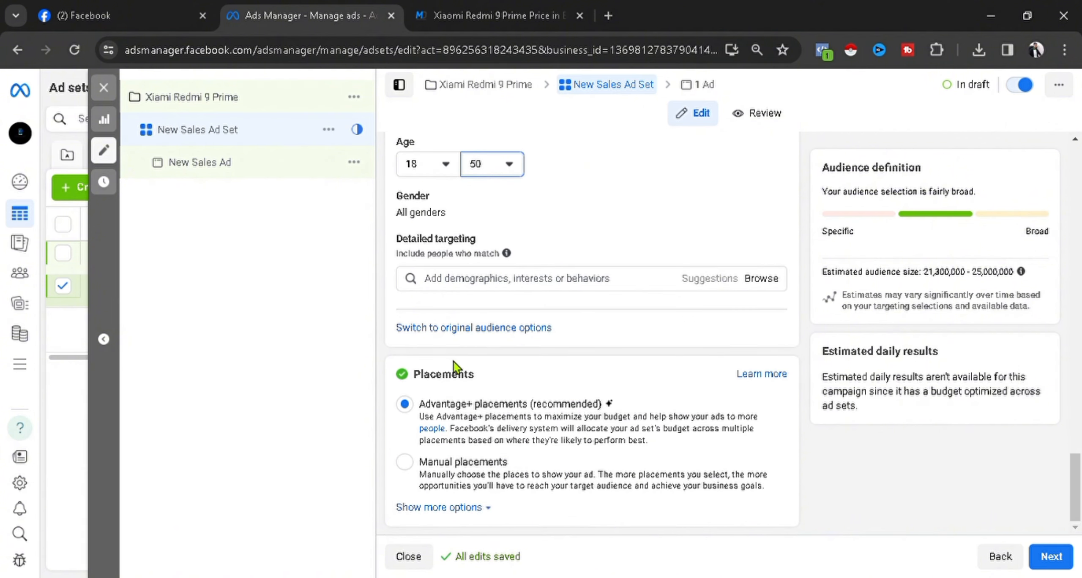
pyautogui.click(484, 508)
pyautogui.scroll(-5, 465, 381)
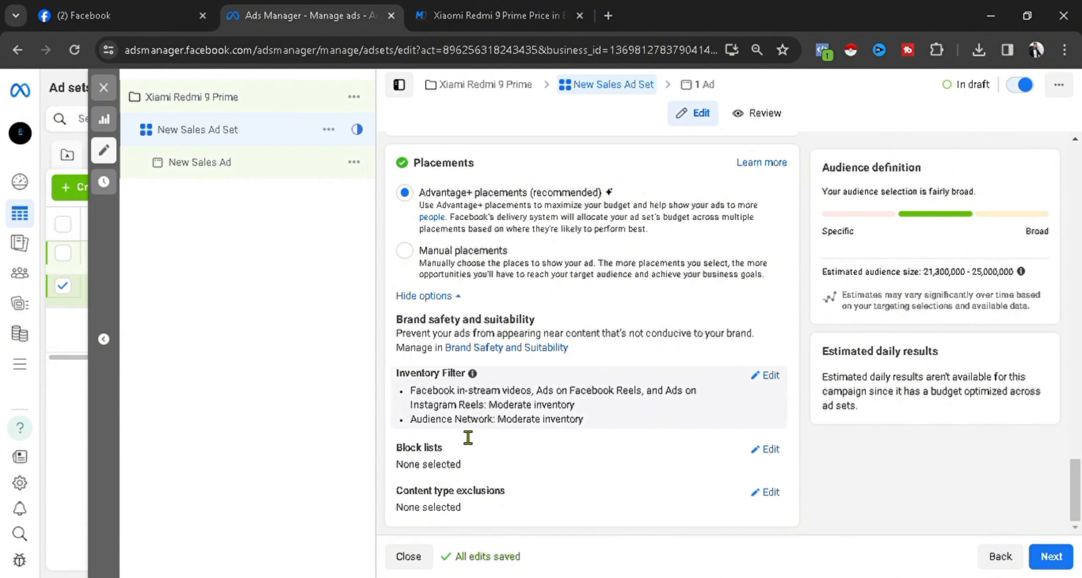
pyautogui.scroll(7, 466, 381)
pyautogui.click(1042, 567)
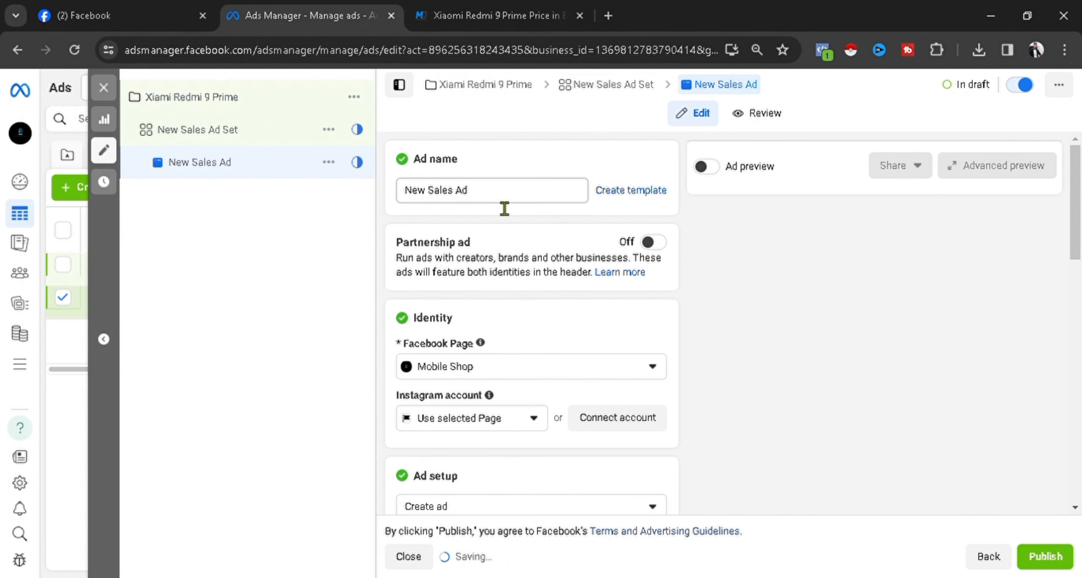
# Rename the ad as "Xiami Redmi 9 Prime".
pyautogui.moveTo(503, 190); pyautogui.dragTo(377, 196)
pyautogui.write('Xiami Redmi 9 ')
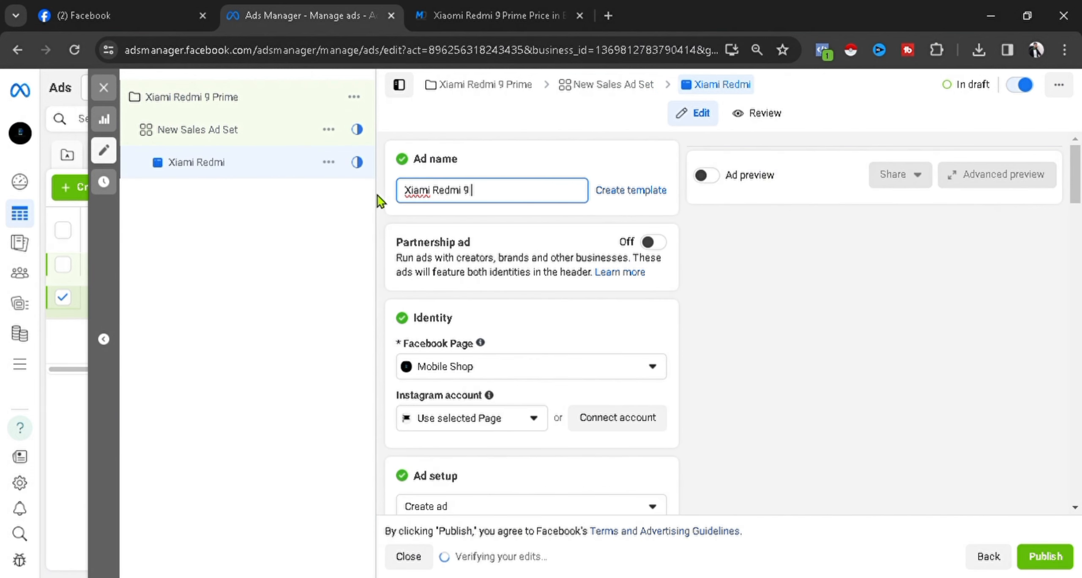
pyautogui.write('Prime')
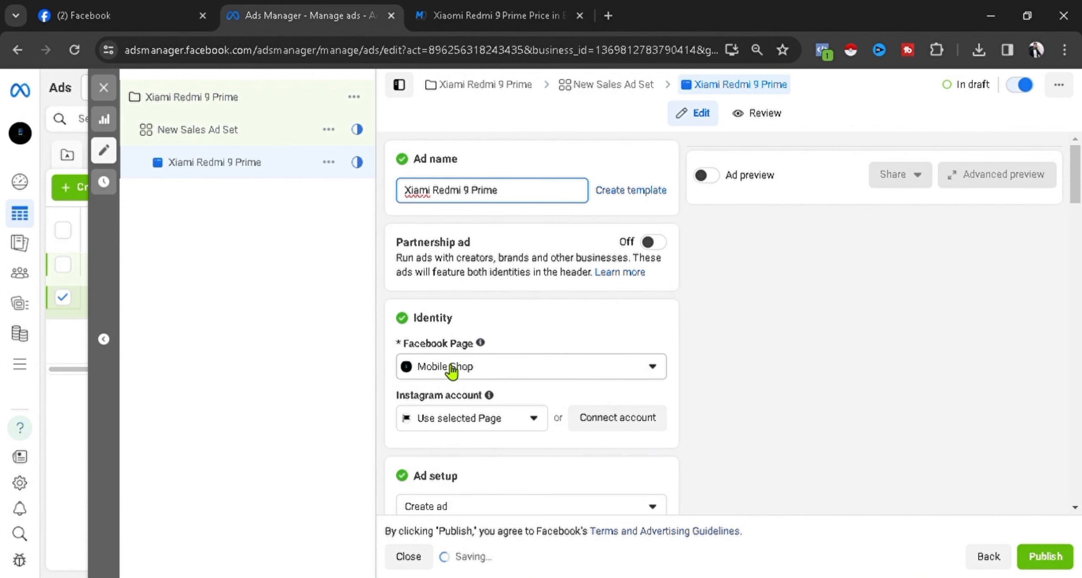
# Add the 2048 × 2048 Redmi 9 Prime account image as the ad's media, accepting the suggested crops and default optimizations.
pyautogui.scroll(-3, 452, 373)
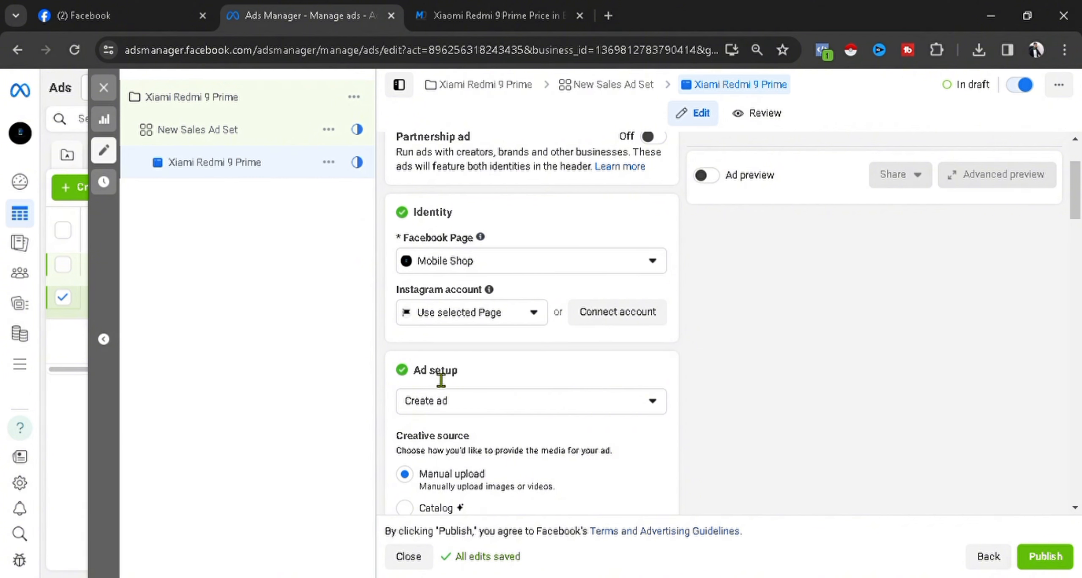
pyautogui.scroll(-2, 443, 375)
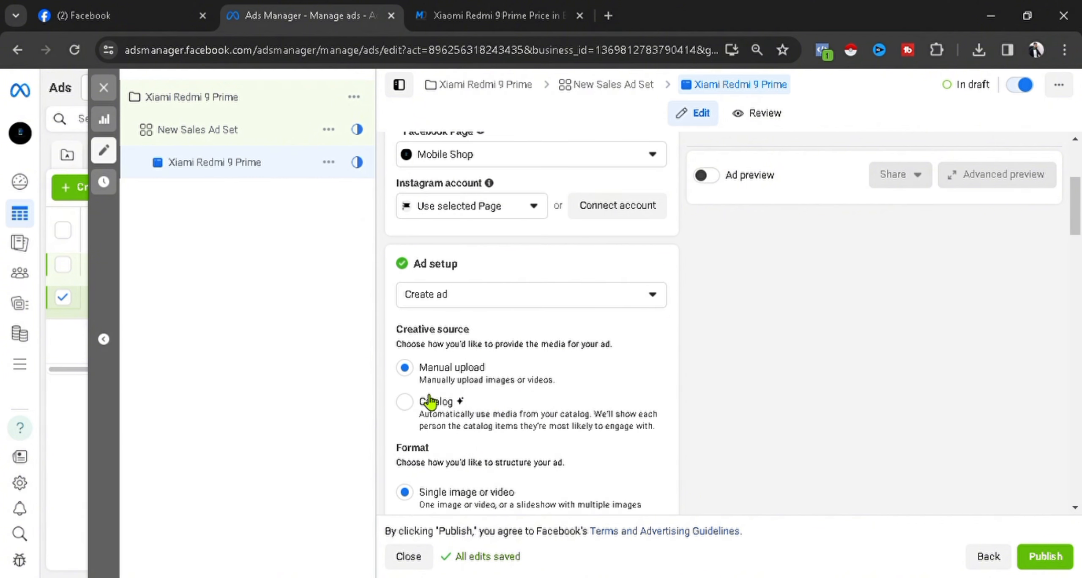
pyautogui.scroll(-3, 430, 401)
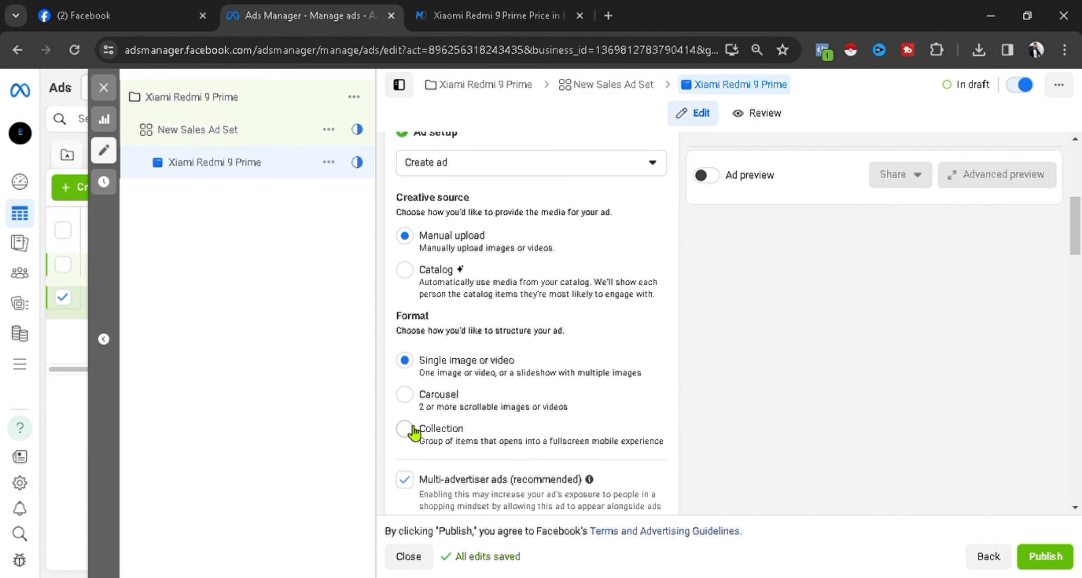
pyautogui.scroll(-2, 421, 424)
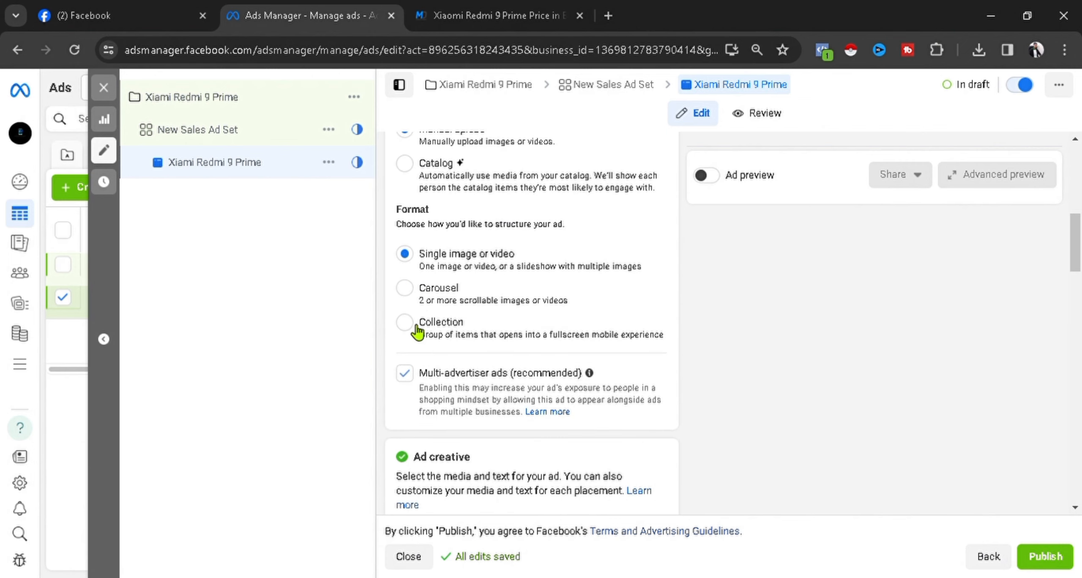
pyautogui.scroll(2, 418, 332)
pyautogui.scroll(-3, 437, 338)
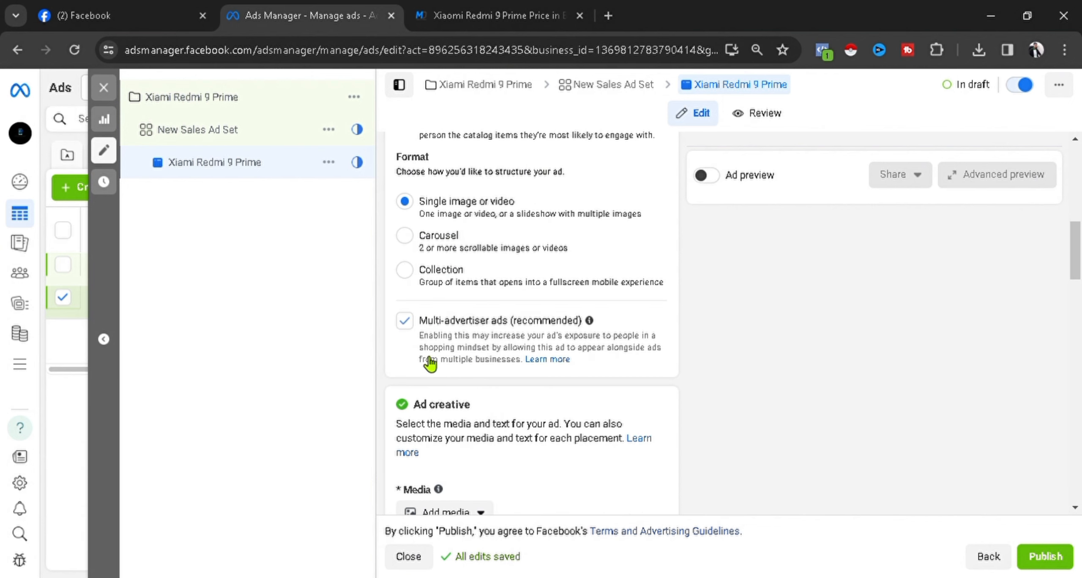
pyautogui.scroll(-3, 430, 364)
pyautogui.click(476, 392)
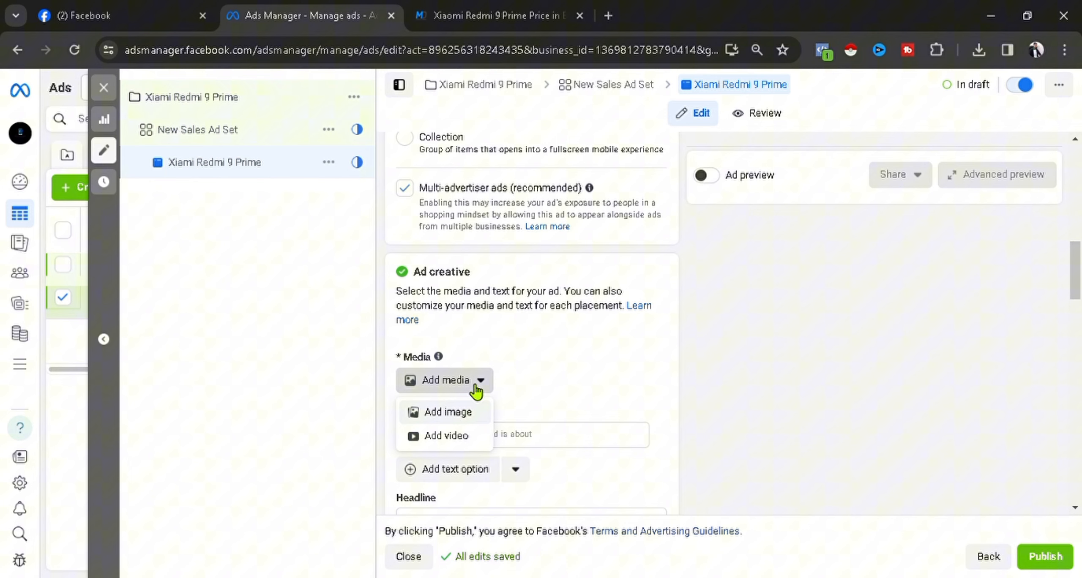
pyautogui.click(437, 413)
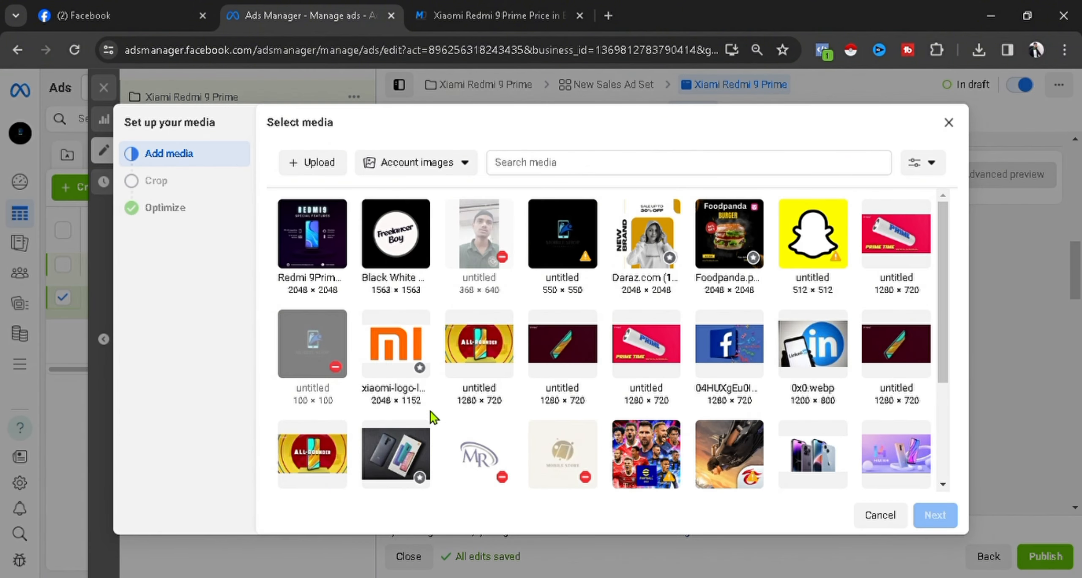
pyautogui.click(318, 246)
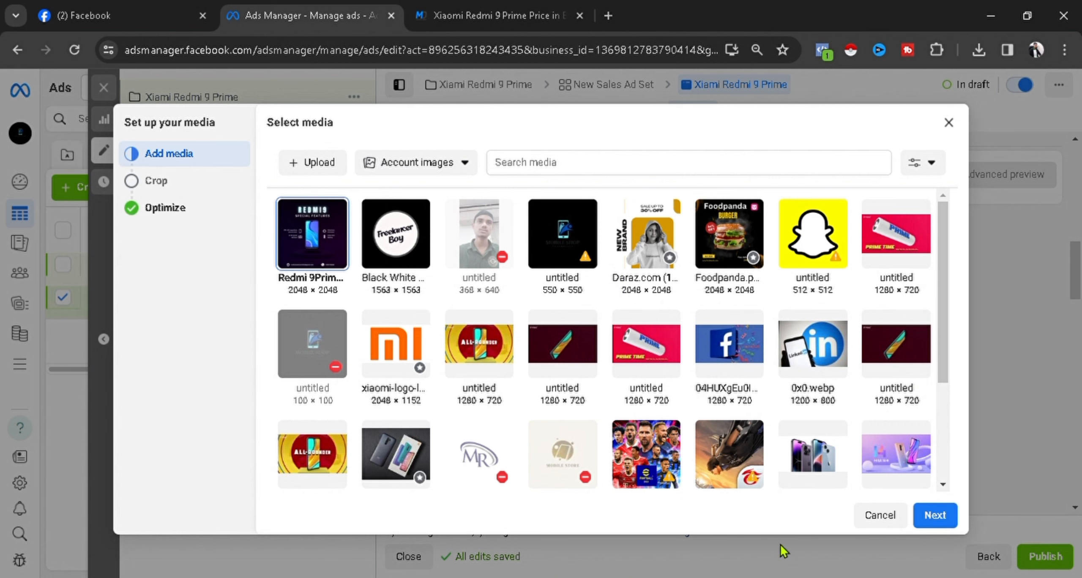
pyautogui.click(933, 517)
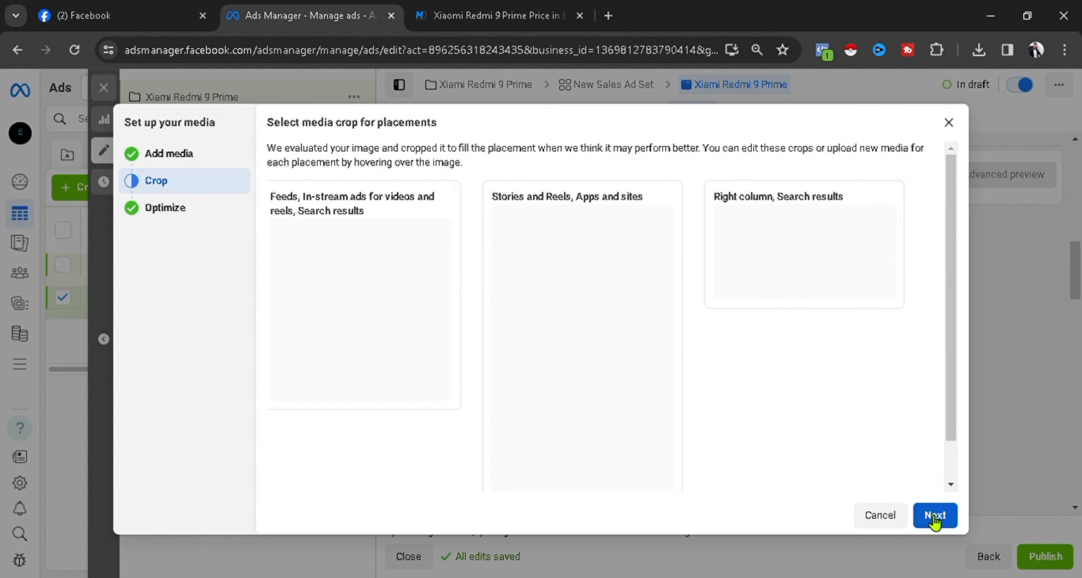
pyautogui.click(933, 517)
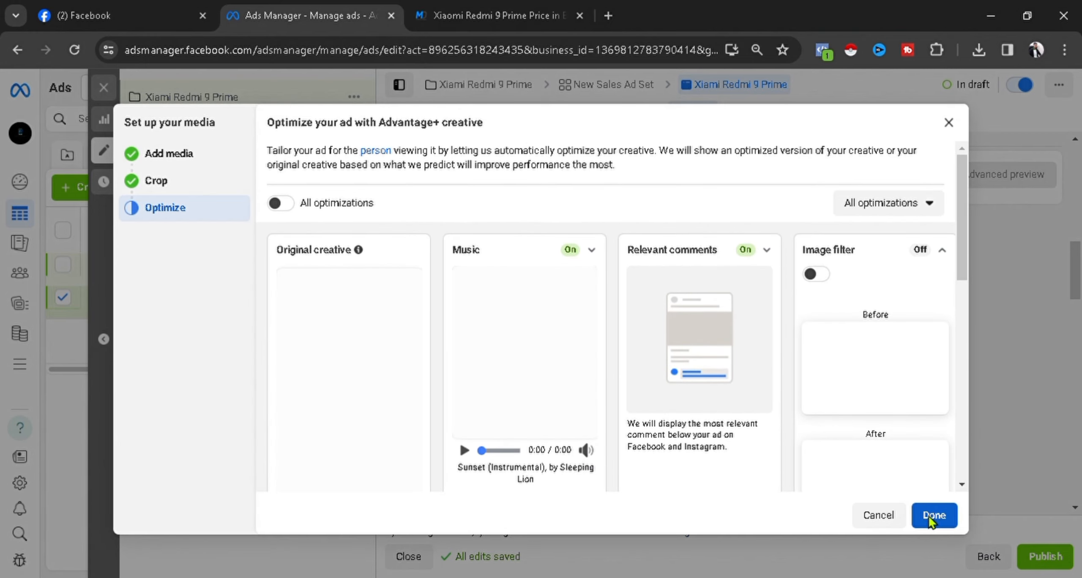
pyautogui.click(933, 517)
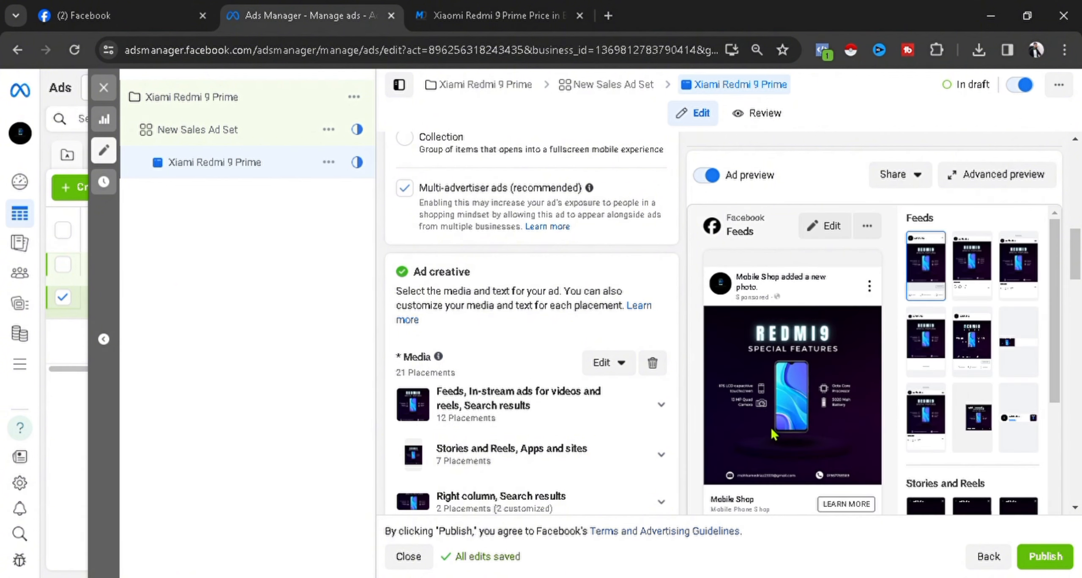
# Set the ad destination's website URL to xiami.com.
pyautogui.scroll(-8, 668, 376)
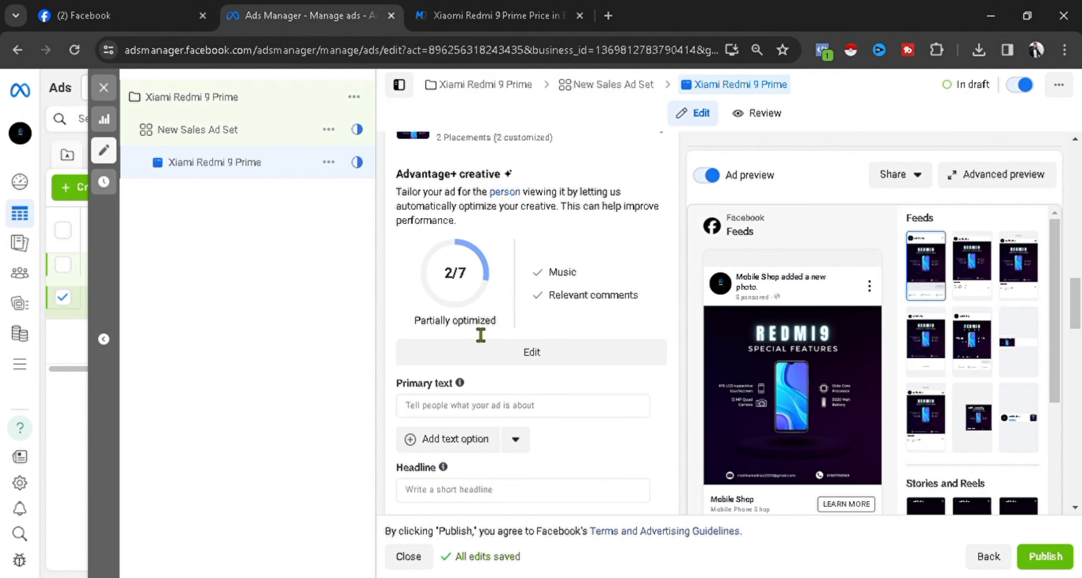
pyautogui.scroll(-5, 497, 380)
pyautogui.scroll(-3, 427, 384)
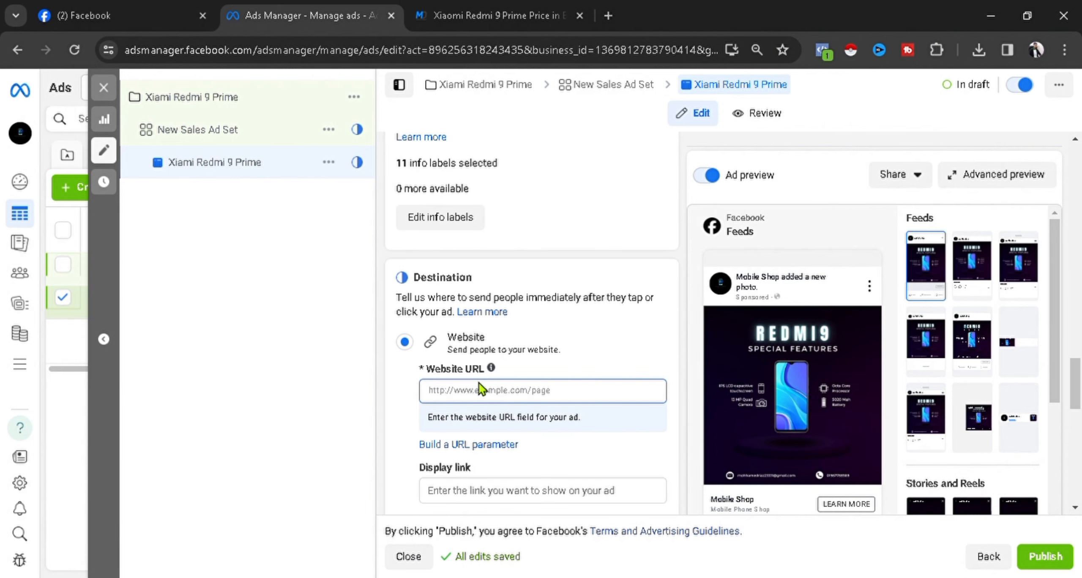
pyautogui.write('xiami.com')
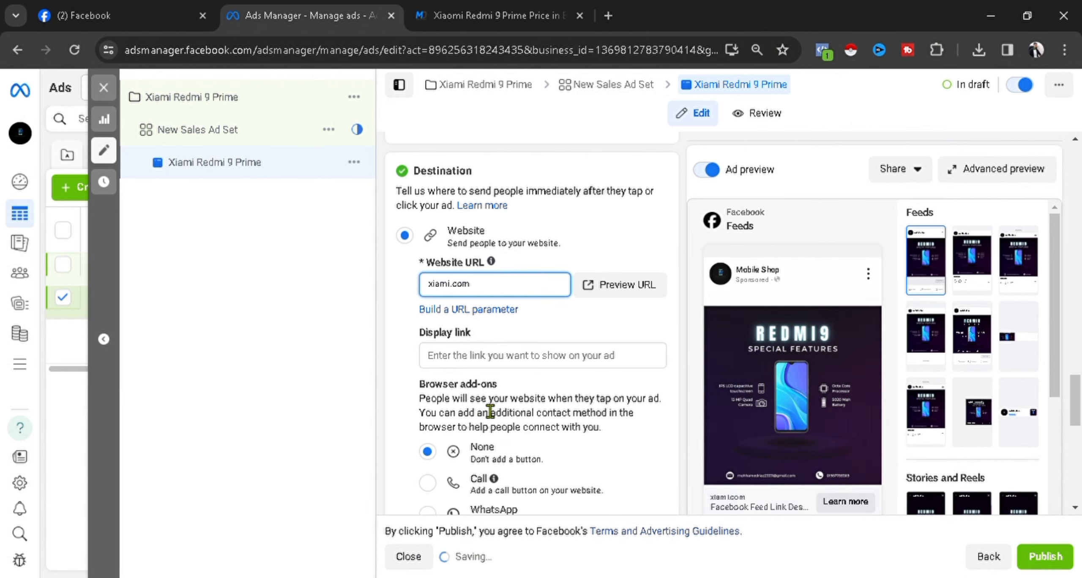
# Enter "Xiami Redmi 9 Prime" as the ad's primary text.
pyautogui.scroll(2, 461, 356)
pyautogui.scroll(9, 478, 363)
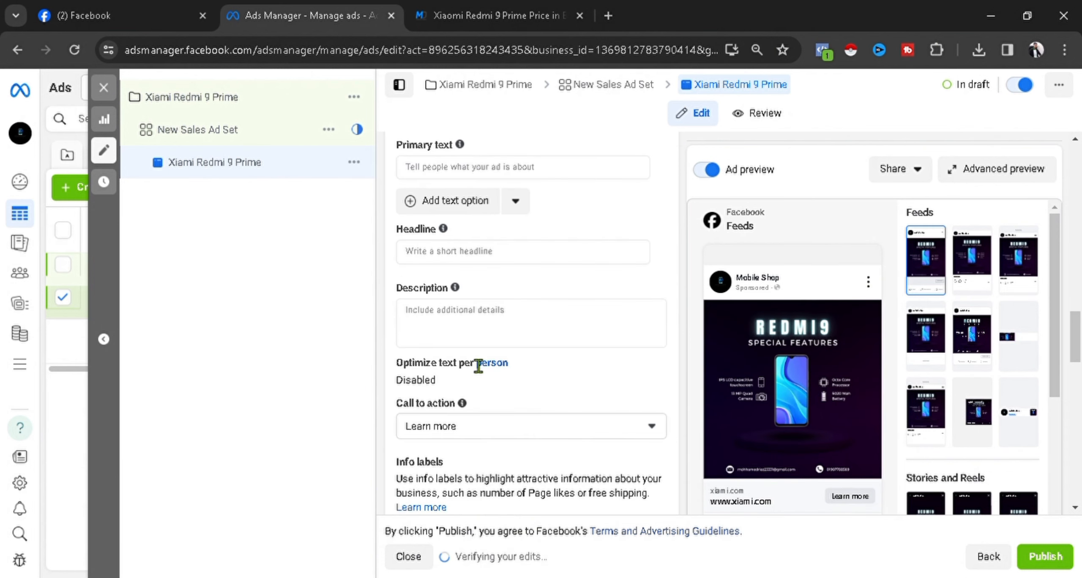
pyautogui.click(448, 254)
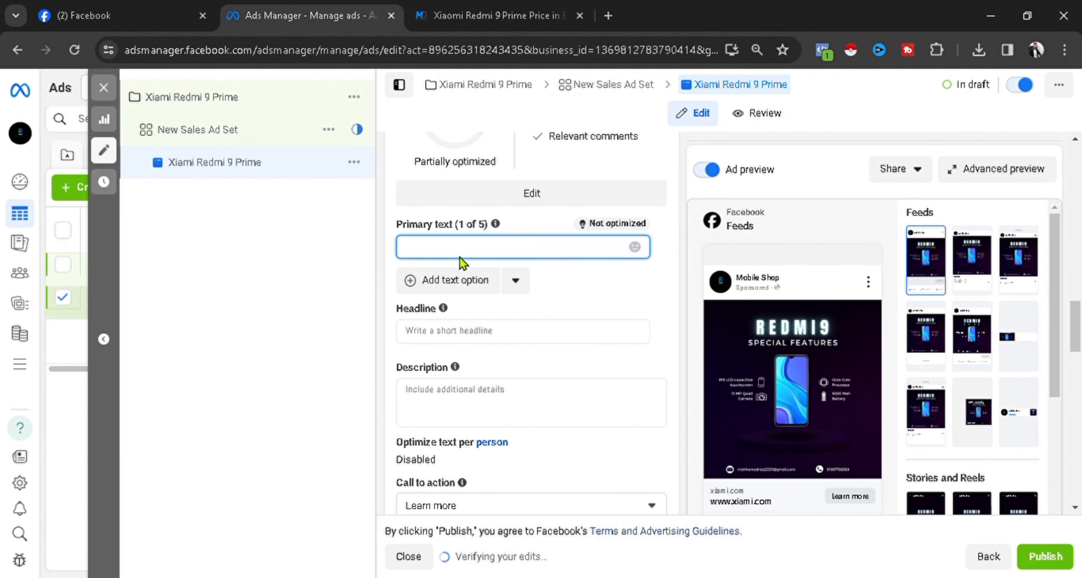
pyautogui.write('Xiami Redmi 9 Prime')
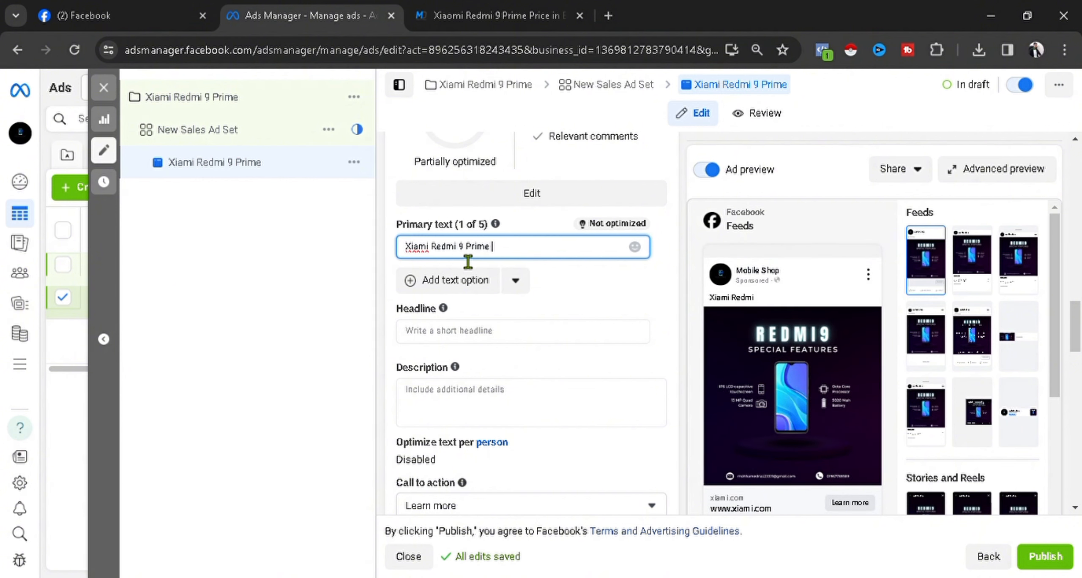
# Copy the price and specifications from the MobileDokan Xiaomi Redmi 9 Prime page and paste them into the ad's description.
pyautogui.click(436, 343)
pyautogui.click(439, 334)
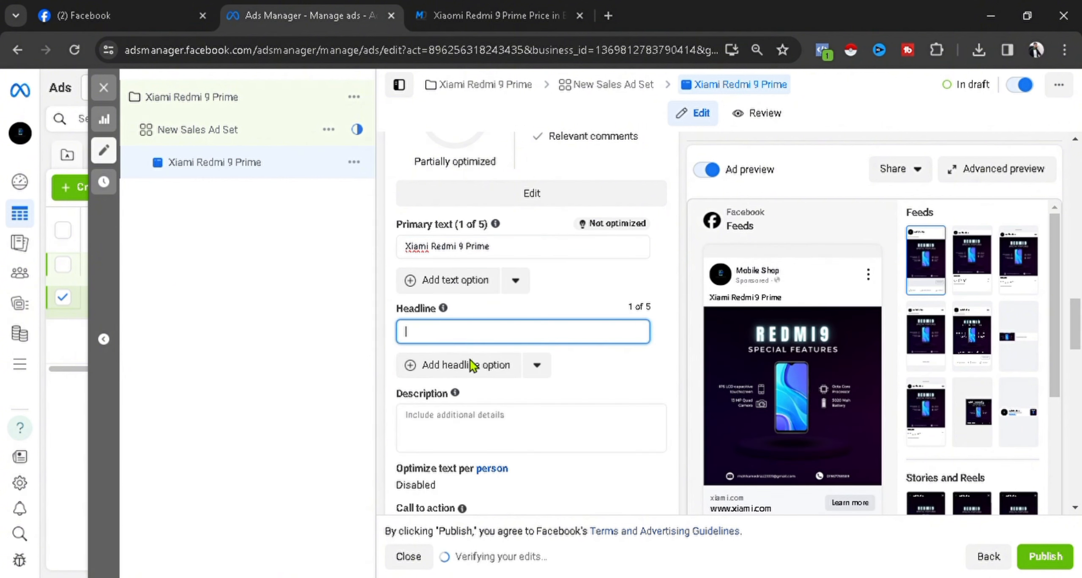
pyautogui.click(447, 428)
pyautogui.click(467, 6)
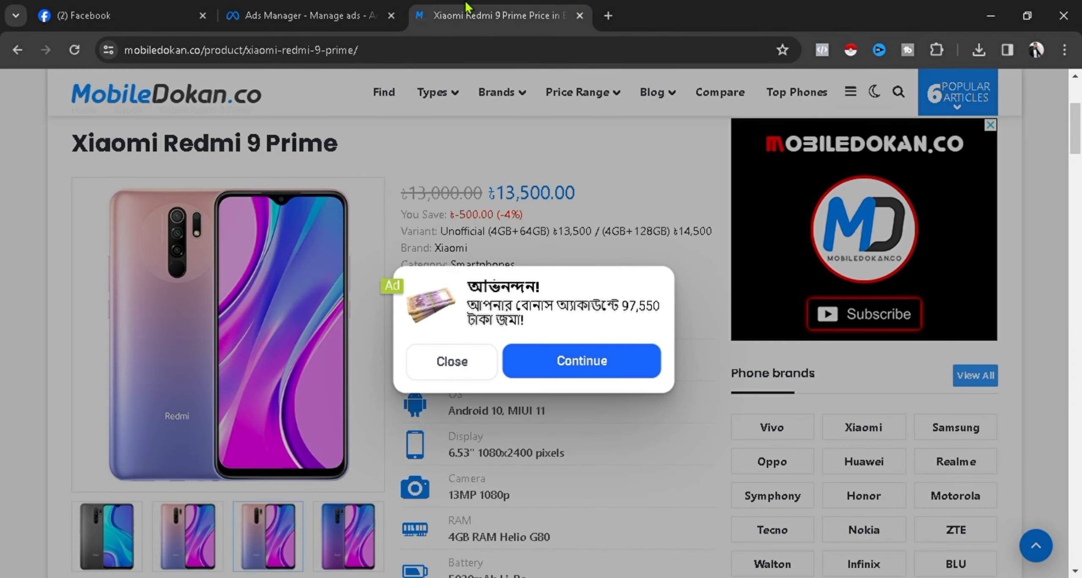
pyautogui.click(458, 361)
pyautogui.scroll(-3, 442, 315)
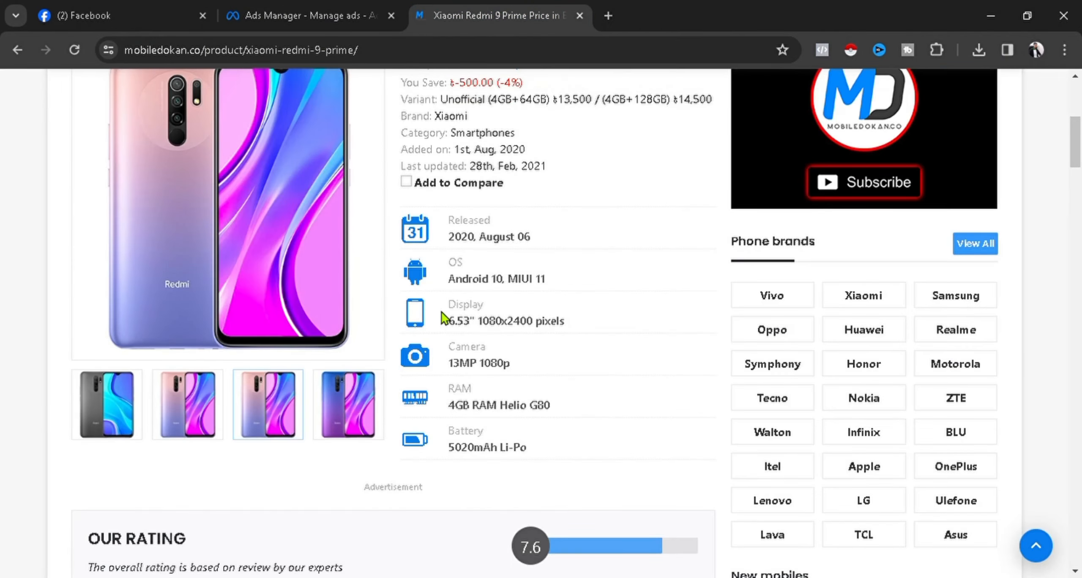
pyautogui.scroll(2, 445, 192)
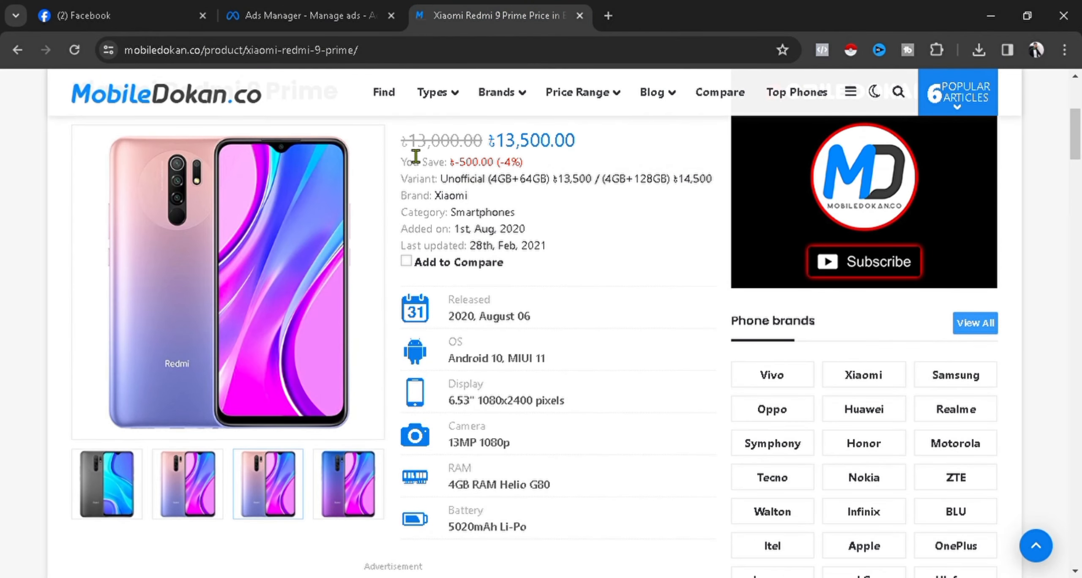
pyautogui.moveTo(416, 156); pyautogui.dragTo(534, 518)
pyautogui.hotkey('ctrl', 'c')
pyautogui.click(305, 15)
pyautogui.hotkey('ctrl', 'v')
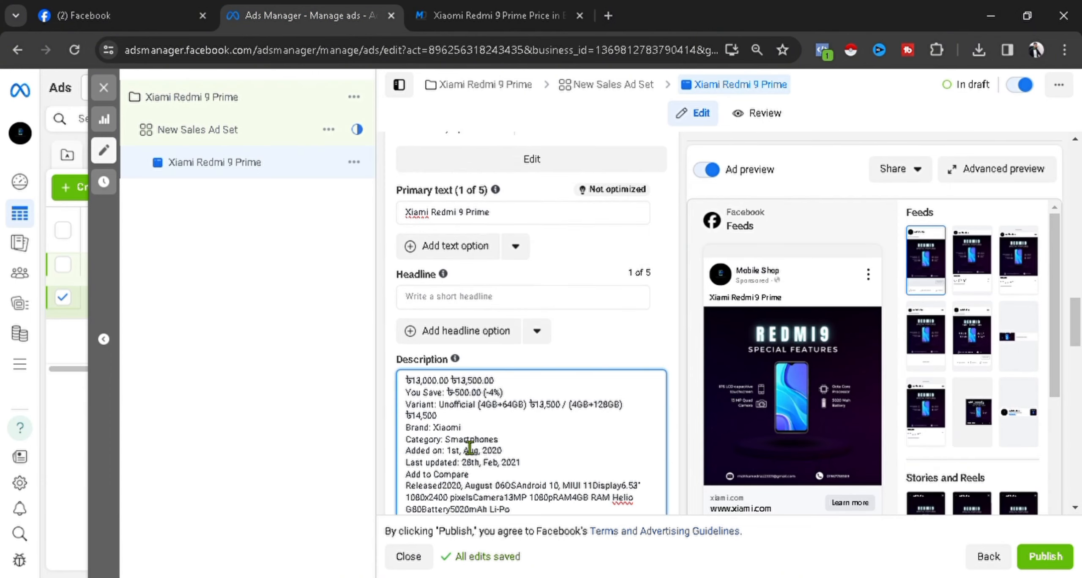
# Change the ad's call to action to Shop now.
pyautogui.scroll(-3, 469, 449)
pyautogui.scroll(-2, 499, 380)
pyautogui.click(481, 282)
pyautogui.click(447, 486)
# Review the ad's remaining language and tracking settings and its previews across feeds, stories, in-stream, search and apps placements.
pyautogui.scroll(-8, 465, 465)
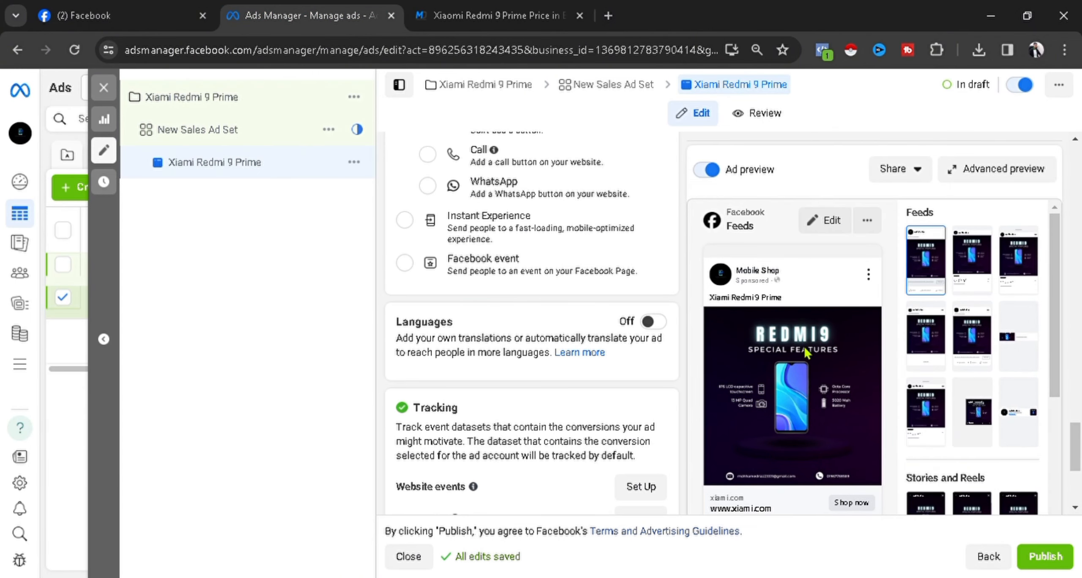
pyautogui.scroll(-3, 808, 353)
pyautogui.scroll(-4, 1056, 320)
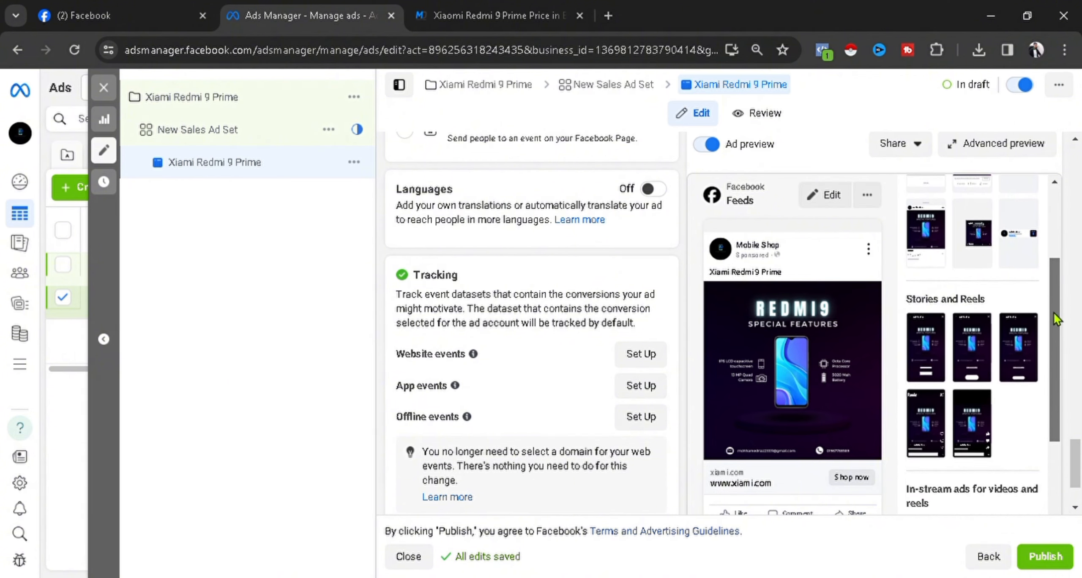
pyautogui.scroll(-4, 1057, 320)
pyautogui.scroll(-3, 725, 463)
pyautogui.scroll(1, 725, 463)
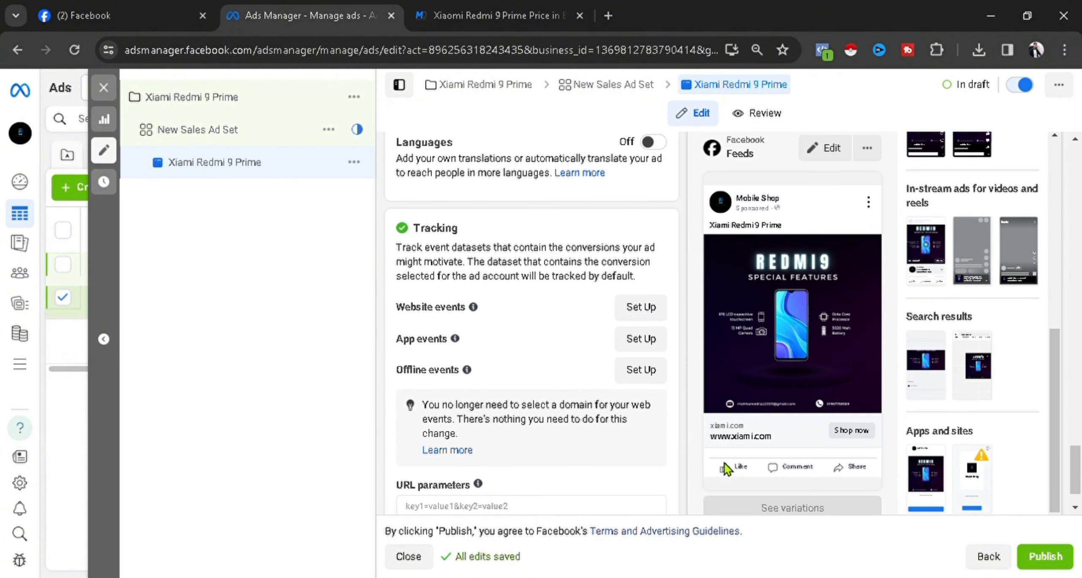